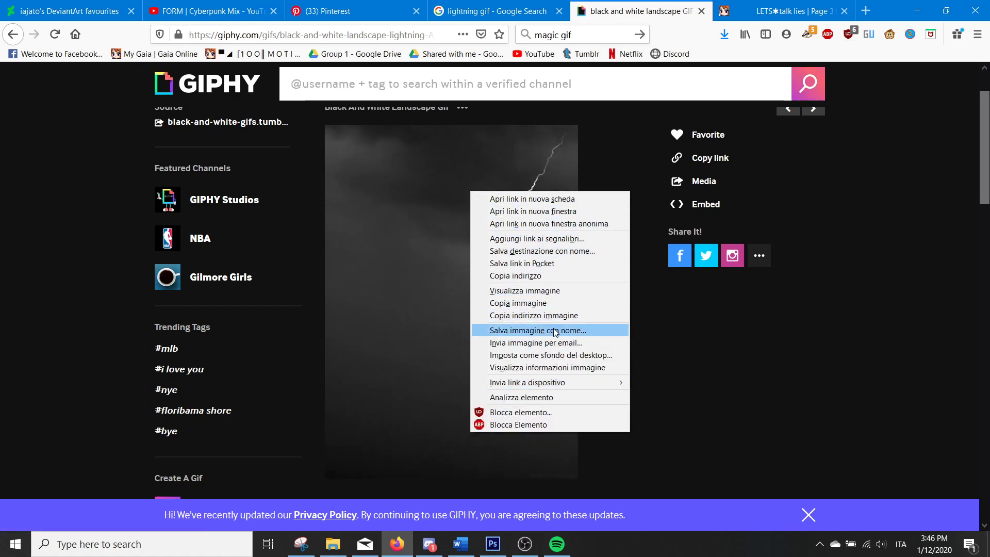
Copy the black and white lightning image from the GIPHY page and switch to Photoshop
{"action": "key", "text": "Escape"}
{"action": "right_click", "coordinate": [480, 212]}
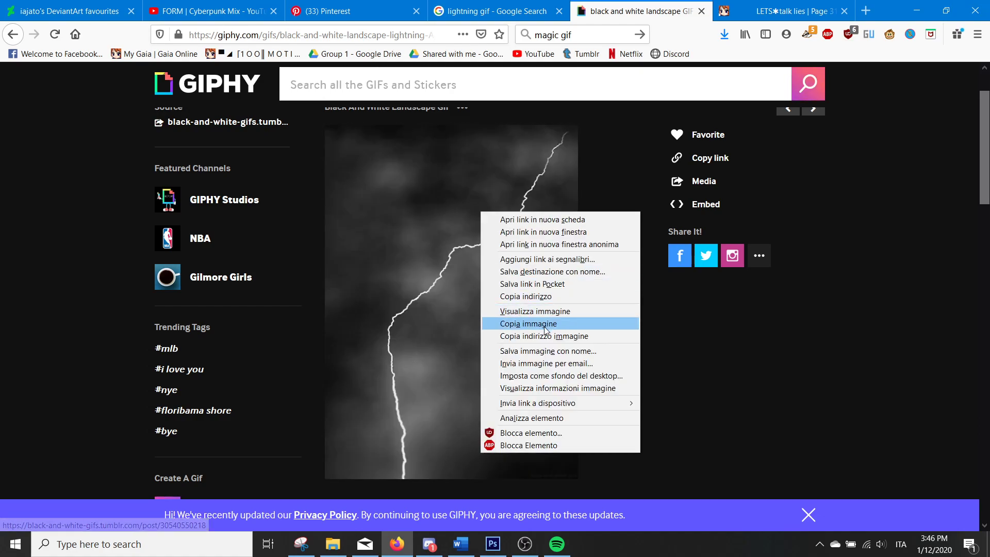
{"action": "left_click", "coordinate": [528, 323]}
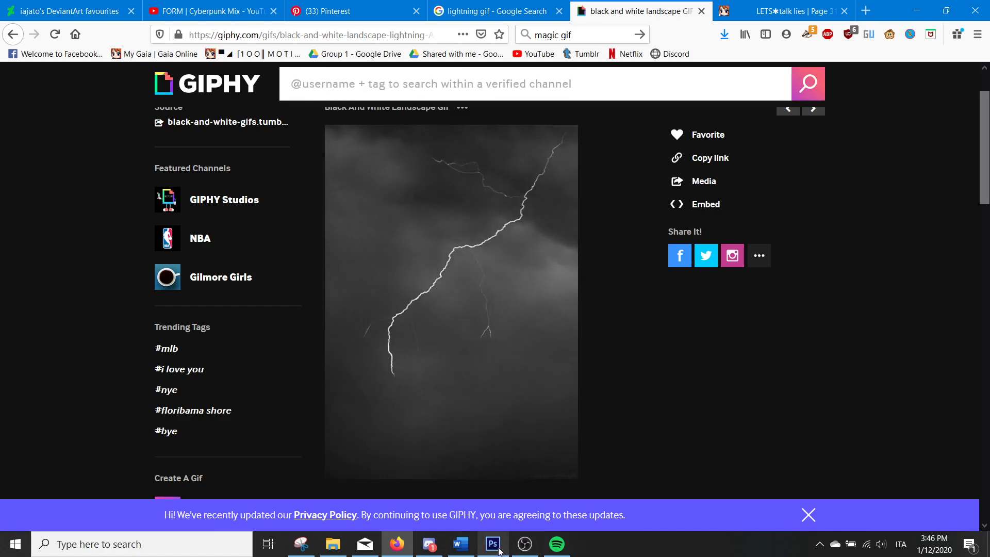
{"action": "left_click", "coordinate": [494, 545]}
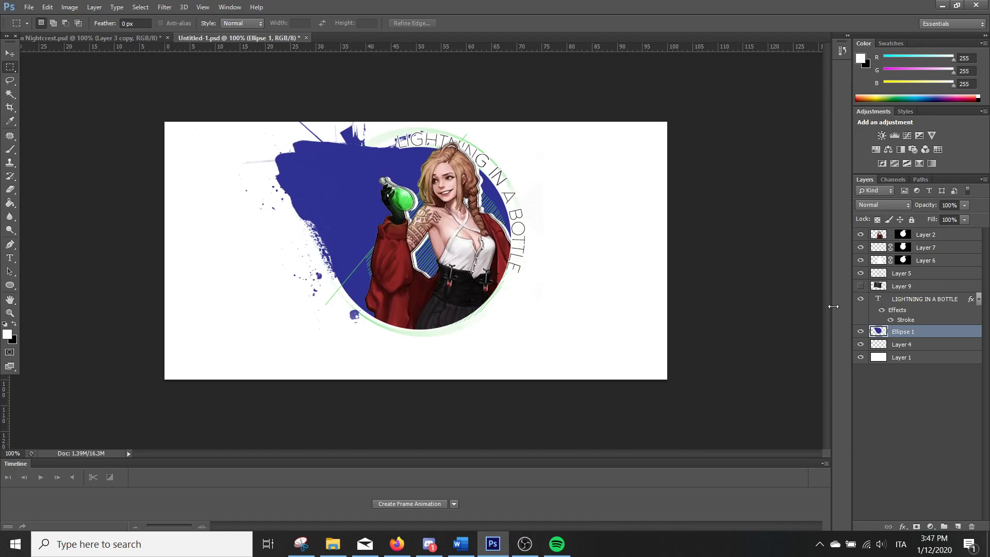
Show Layer 9 and move its storm image over the blue paint-splash shape behind the character
{"action": "left_click", "coordinate": [860, 286]}
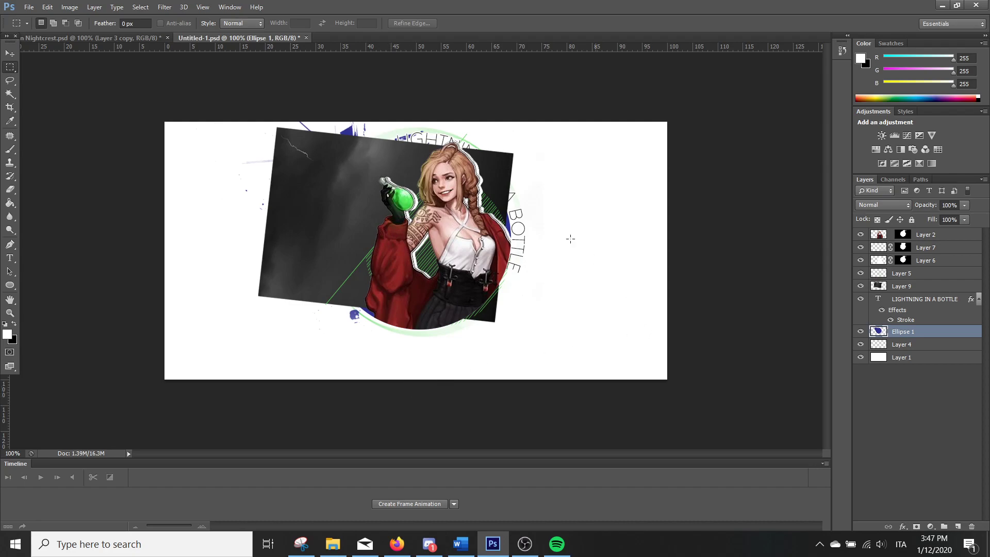
{"action": "key", "text": "v"}
{"action": "left_click_drag", "start_coordinate": [327, 150], "coordinate": [353, 249]}
{"action": "key", "text": "ctrl+z"}
{"action": "left_click", "coordinate": [940, 287]}
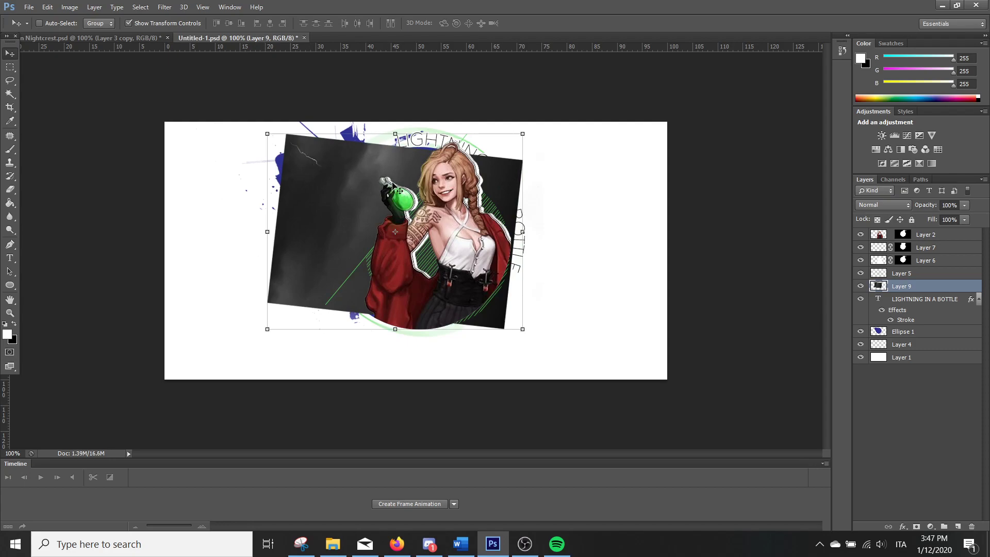
{"action": "left_click_drag", "start_coordinate": [354, 186], "coordinate": [377, 265]}
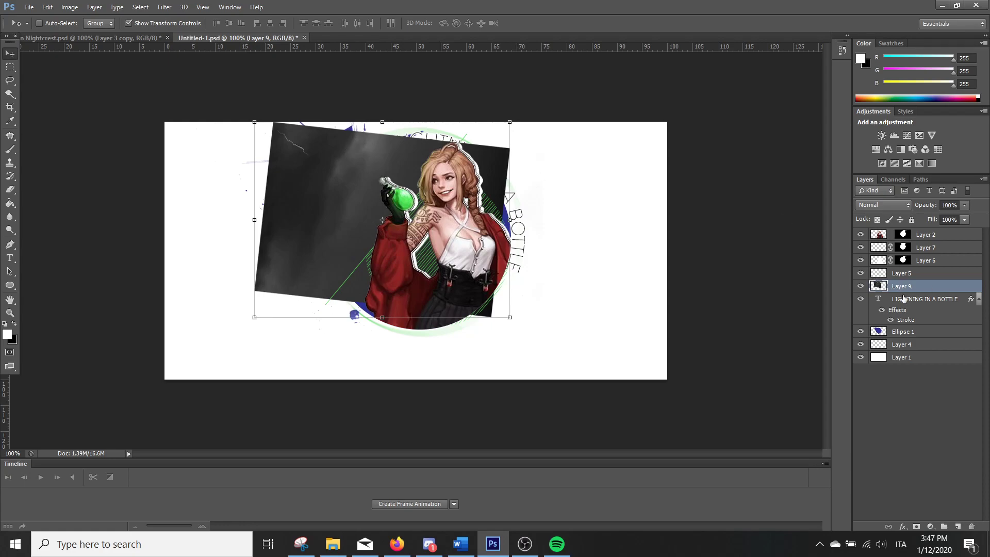
Load the outline of Ellipse 1 as a selection and use it to add a layer mask to Layer 9
{"action": "left_click", "coordinate": [860, 285]}
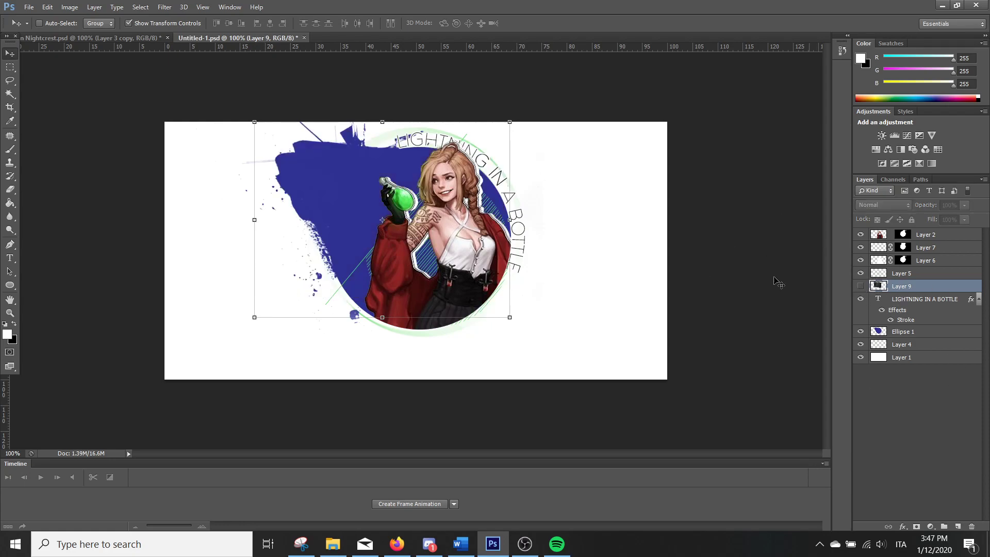
{"action": "left_click", "coordinate": [860, 286]}
{"action": "left_click", "coordinate": [896, 234], "text": "ctrl"}
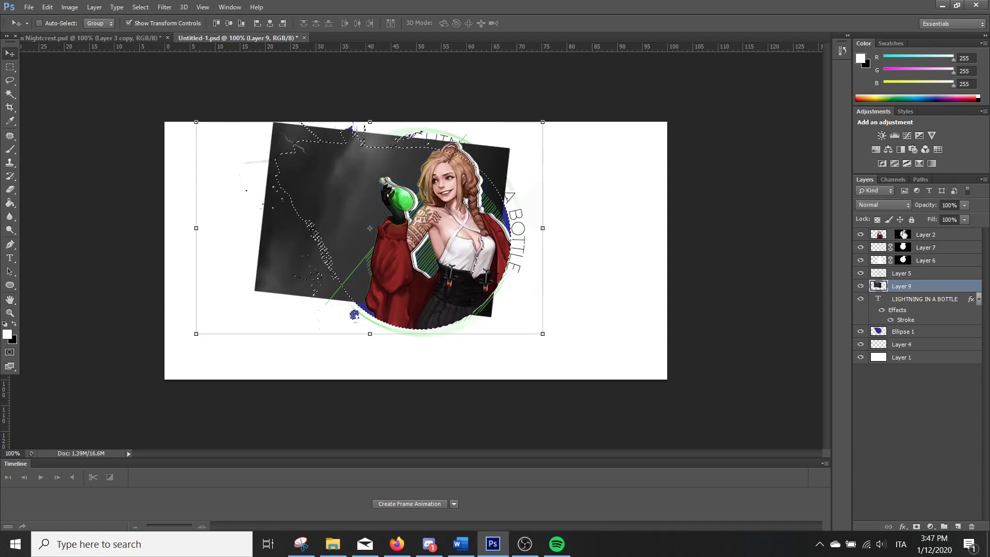
{"action": "left_click", "coordinate": [917, 526]}
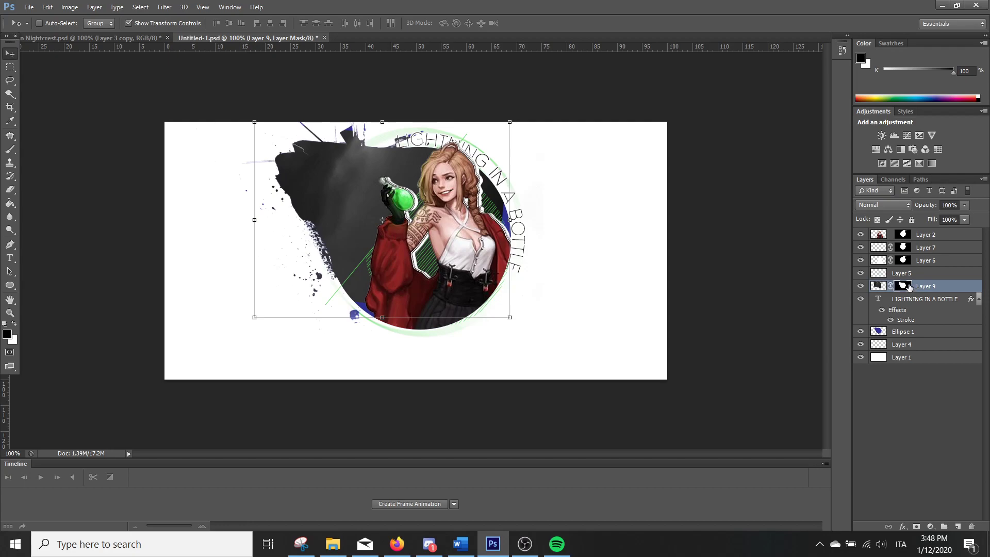
Paint Layer 9's mask in black with a soft 76 px brush at 20% opacity to fade the storm image's edges around the character
{"action": "left_click", "coordinate": [10, 67]}
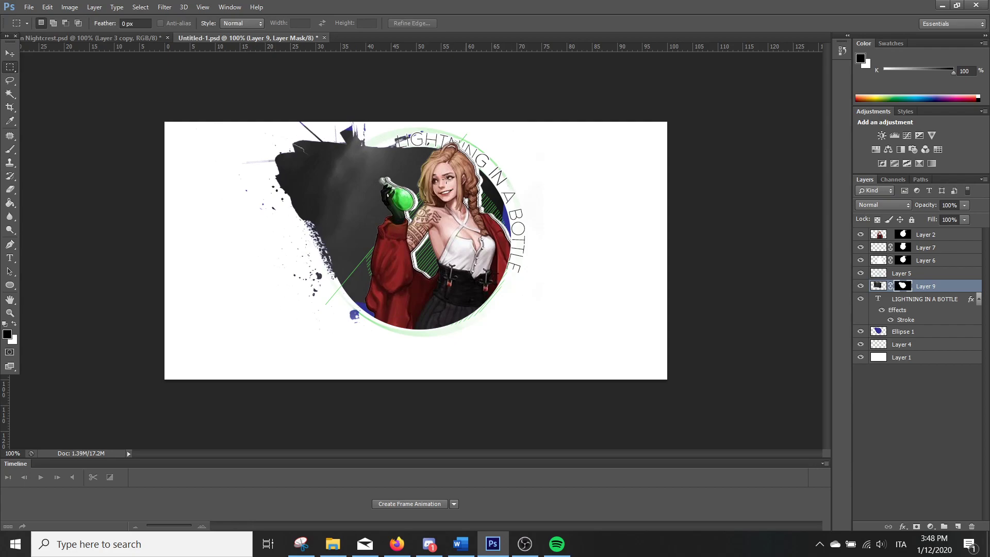
{"action": "left_click", "coordinate": [10, 149]}
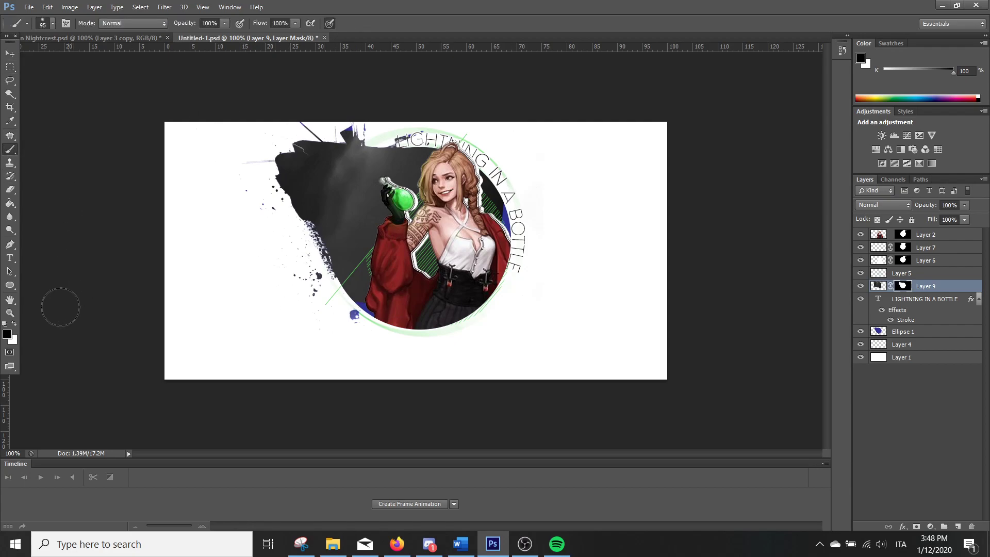
{"action": "left_click", "coordinate": [47, 6]}
{"action": "left_click", "coordinate": [34, 27]}
{"action": "left_click", "coordinate": [52, 23]}
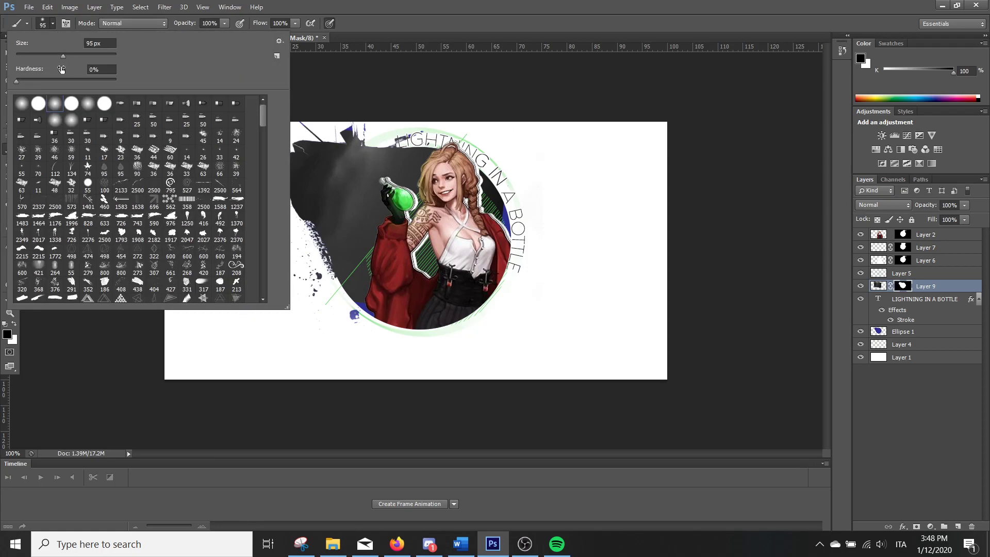
{"action": "left_click_drag", "start_coordinate": [60, 54], "coordinate": [54, 54]}
{"action": "left_click", "coordinate": [223, 23]}
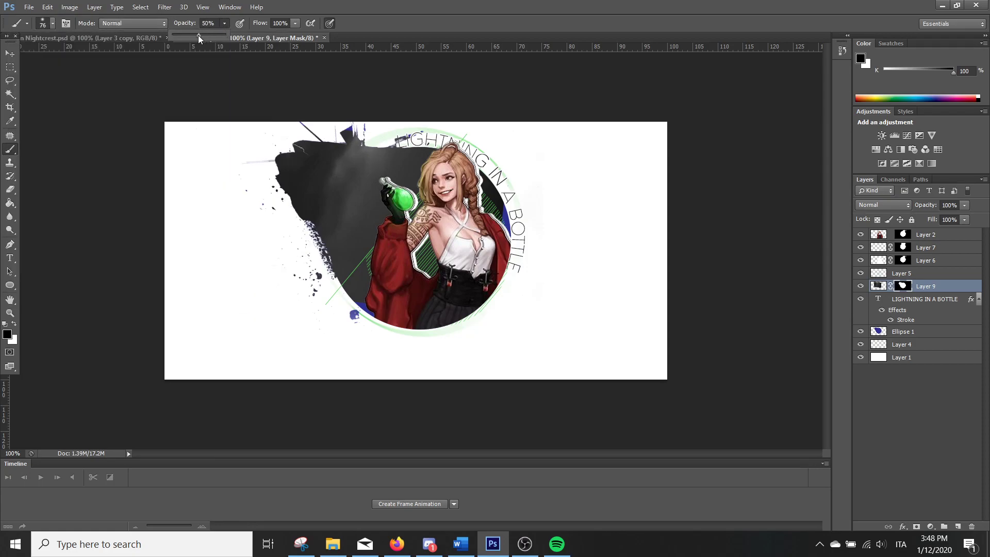
{"action": "left_click_drag", "start_coordinate": [198, 35], "coordinate": [208, 34]}
{"action": "mouse_move", "coordinate": [360, 121]}
{"action": "left_mouse_down"}
{"action": "mouse_move", "coordinate": [458, 159]}
{"action": "mouse_move", "coordinate": [497, 218]}
{"action": "mouse_move", "coordinate": [499, 183]}
{"action": "mouse_move", "coordinate": [504, 265]}
{"action": "mouse_move", "coordinate": [506, 190]}
{"action": "mouse_move", "coordinate": [505, 222]}
{"action": "left_mouse_up"}
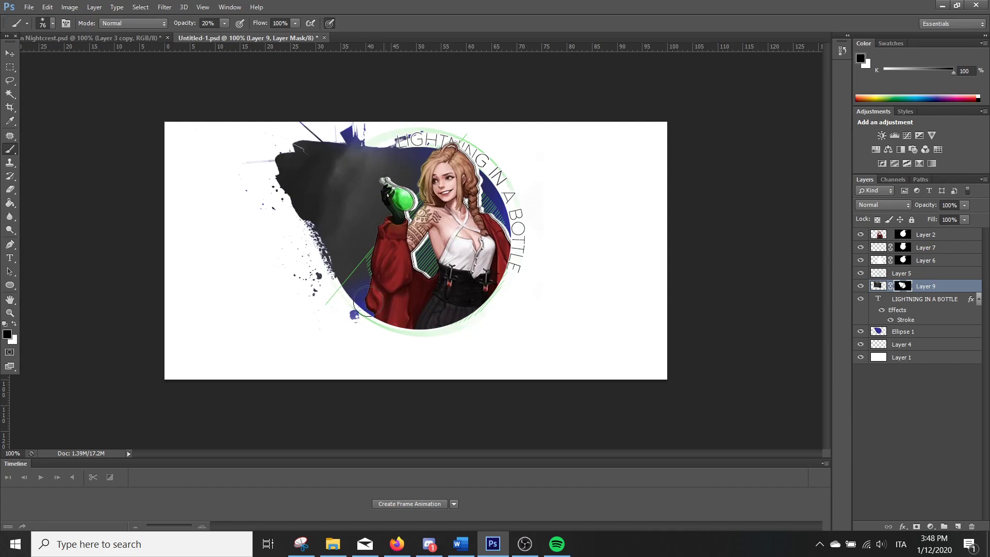
{"action": "mouse_move", "coordinate": [306, 308]}
{"action": "left_mouse_down"}
{"action": "mouse_move", "coordinate": [343, 258]}
{"action": "mouse_move", "coordinate": [354, 269]}
{"action": "left_mouse_up"}
Blend the storm image further with black at 9% brush opacity on the mask, and partly restore it with white
{"action": "left_click_drag", "start_coordinate": [224, 23], "coordinate": [219, 36]}
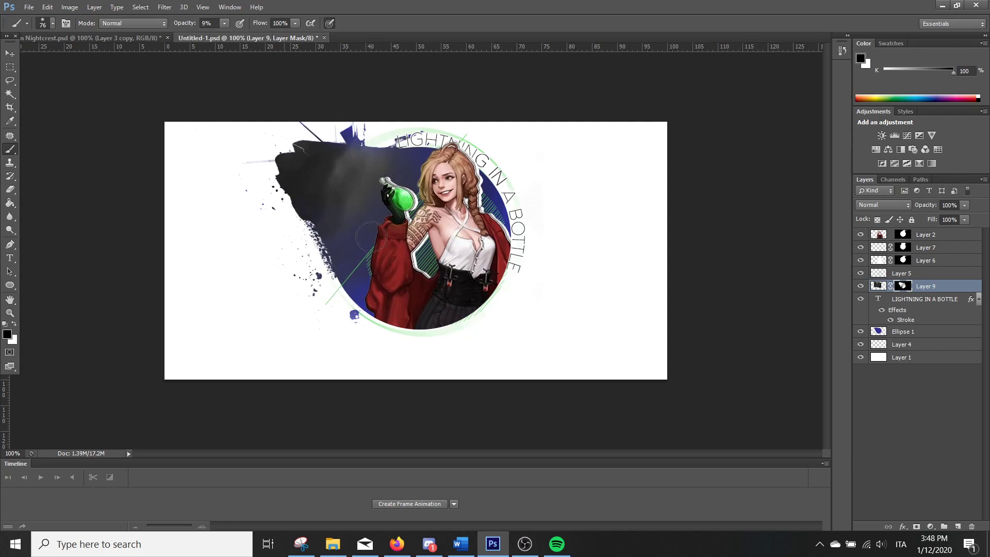
{"action": "mouse_move", "coordinate": [327, 208]}
{"action": "left_mouse_down"}
{"action": "mouse_move", "coordinate": [297, 212]}
{"action": "mouse_move", "coordinate": [328, 207]}
{"action": "mouse_move", "coordinate": [386, 141]}
{"action": "mouse_move", "coordinate": [376, 184]}
{"action": "left_mouse_up"}
{"action": "key", "text": "x"}
{"action": "mouse_move", "coordinate": [348, 233]}
{"action": "left_mouse_down"}
{"action": "mouse_move", "coordinate": [388, 190]}
{"action": "mouse_move", "coordinate": [385, 154]}
{"action": "mouse_move", "coordinate": [323, 235]}
{"action": "mouse_move", "coordinate": [369, 182]}
{"action": "mouse_move", "coordinate": [335, 133]}
{"action": "mouse_move", "coordinate": [381, 138]}
{"action": "left_mouse_up"}
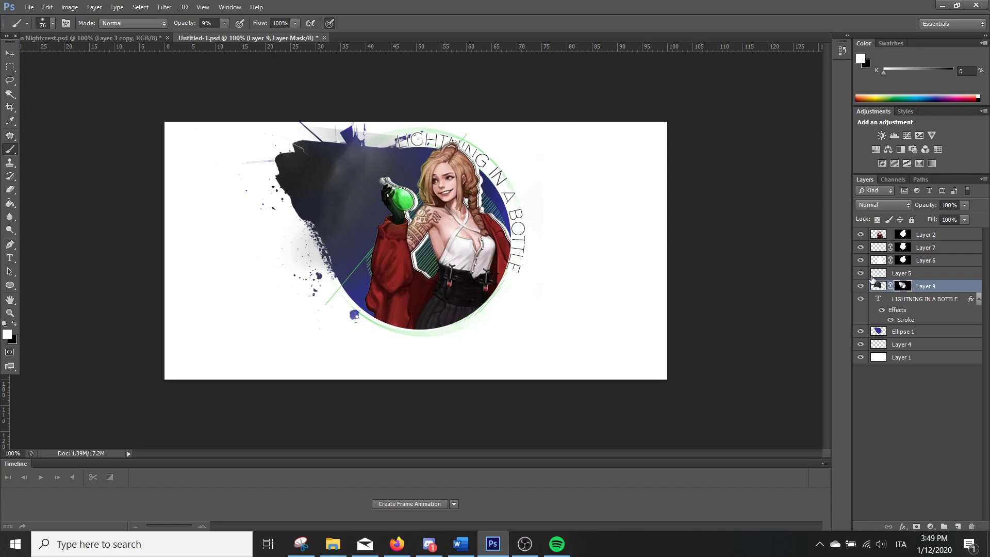
Select everything outside Ellipse 1, hide the storm image's overflow with black at 100% brush opacity on Layer 9's mask, and deselect
{"action": "left_click", "coordinate": [878, 331], "text": "ctrl"}
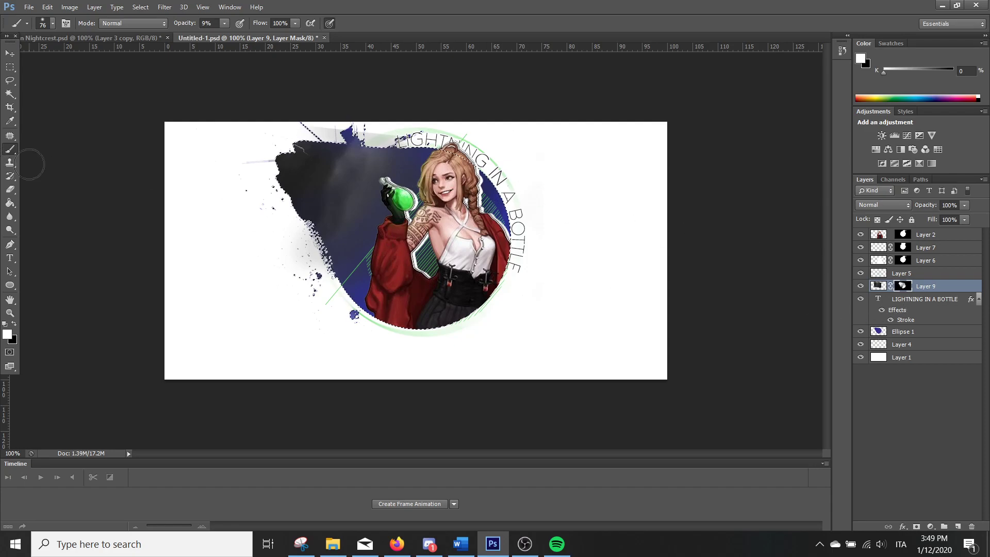
{"action": "key", "text": "ctrl+shift+i"}
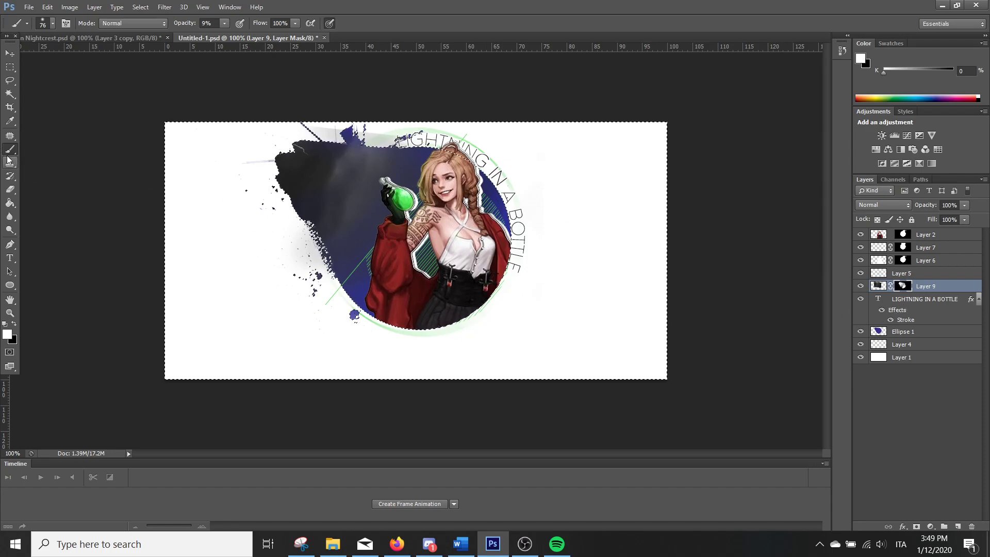
{"action": "left_click", "coordinate": [14, 323]}
{"action": "left_click", "coordinate": [224, 23]}
{"action": "left_click_drag", "start_coordinate": [225, 34], "coordinate": [281, 41]}
{"action": "mouse_move", "coordinate": [392, 132]}
{"action": "left_mouse_down"}
{"action": "mouse_move", "coordinate": [330, 134]}
{"action": "mouse_move", "coordinate": [373, 132]}
{"action": "left_mouse_up"}
{"action": "left_click_drag", "start_coordinate": [263, 204], "coordinate": [342, 351]}
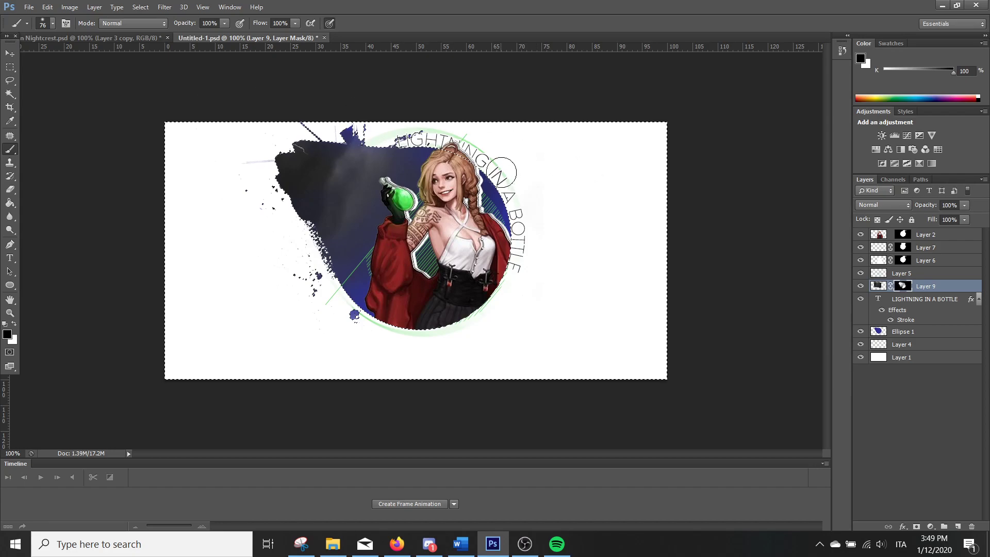
{"action": "left_click", "coordinate": [11, 68]}
{"action": "left_click", "coordinate": [115, 87]}
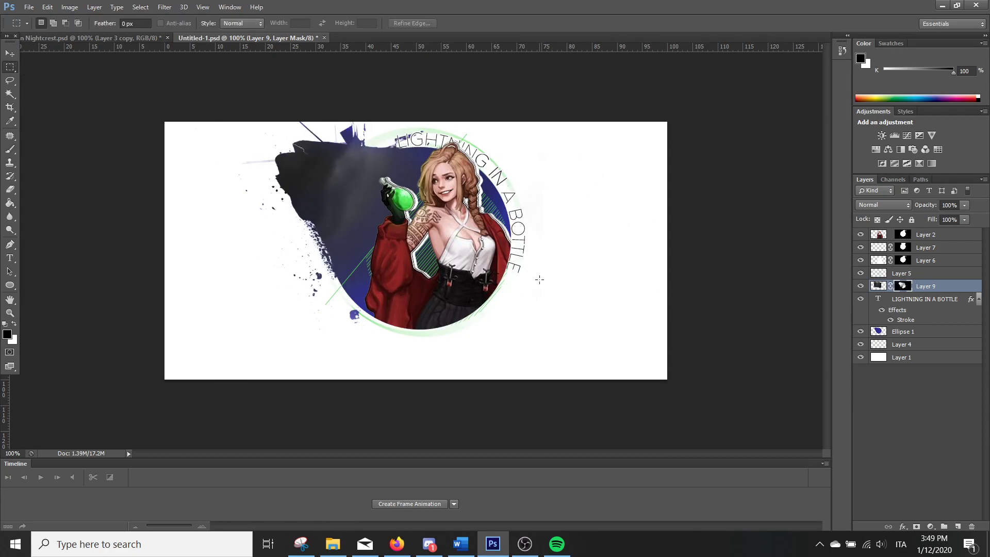
Try the Lighten blend mode on Layer 9 and set it back to Normal
{"action": "left_click", "coordinate": [871, 205]}
{"action": "left_click", "coordinate": [884, 311]}
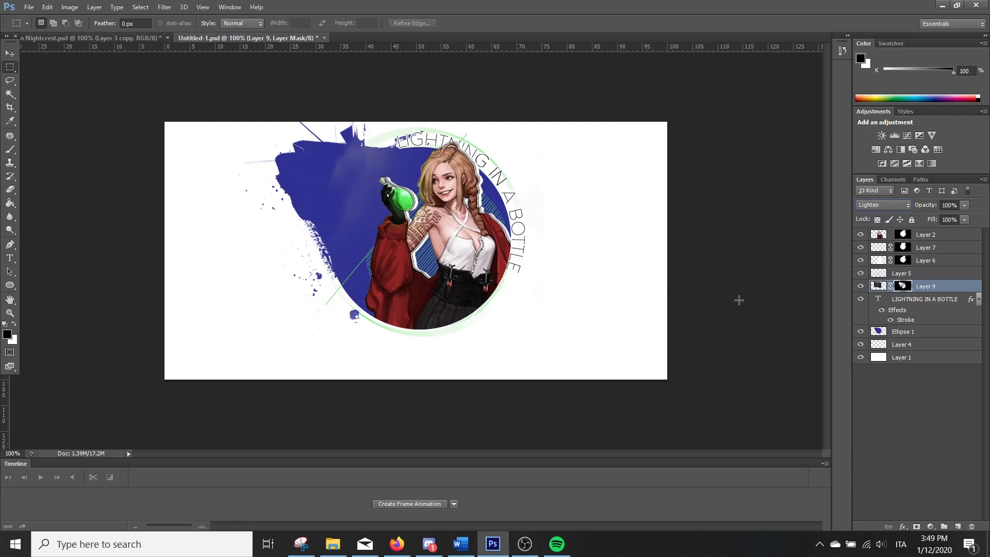
{"action": "left_click", "coordinate": [877, 209]}
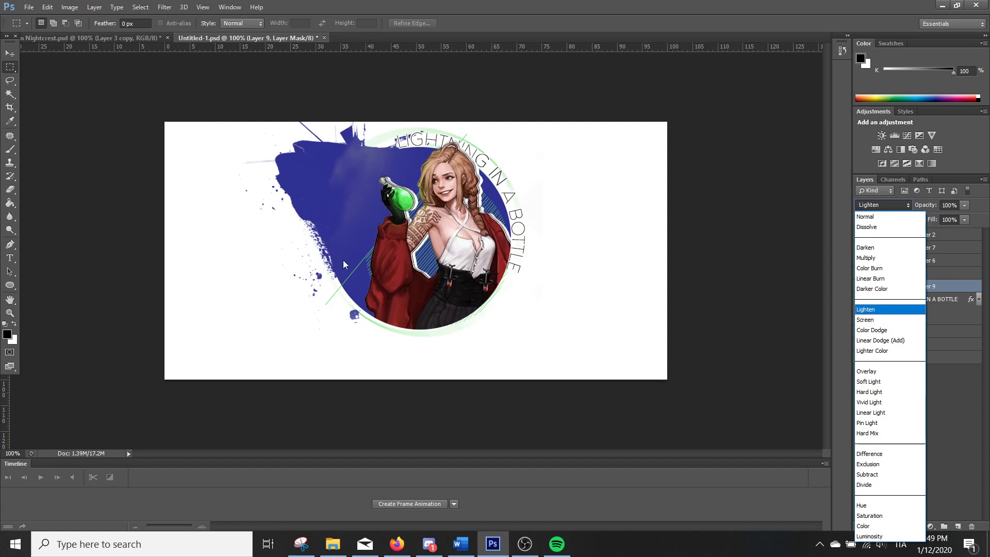
{"action": "left_click", "coordinate": [878, 205]}
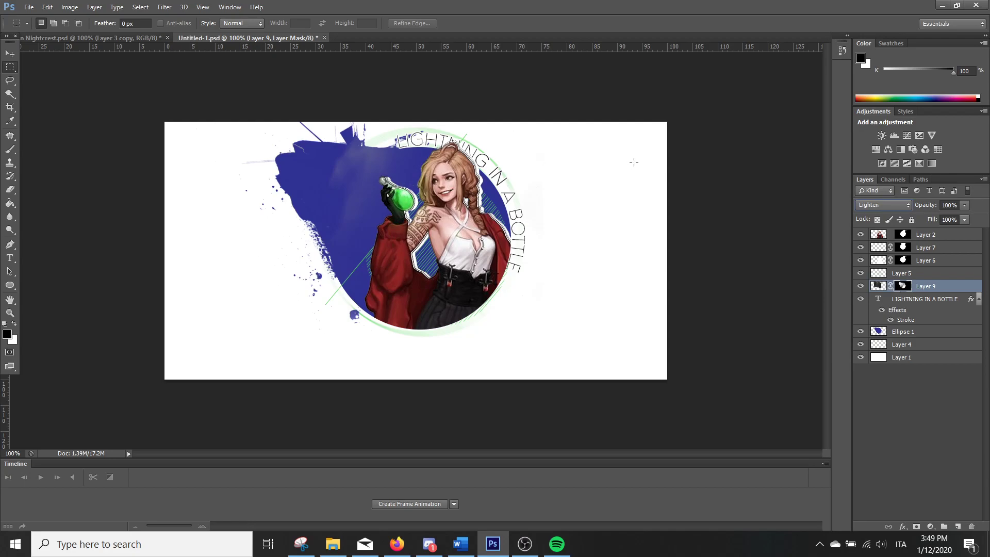
{"action": "left_click", "coordinate": [870, 206]}
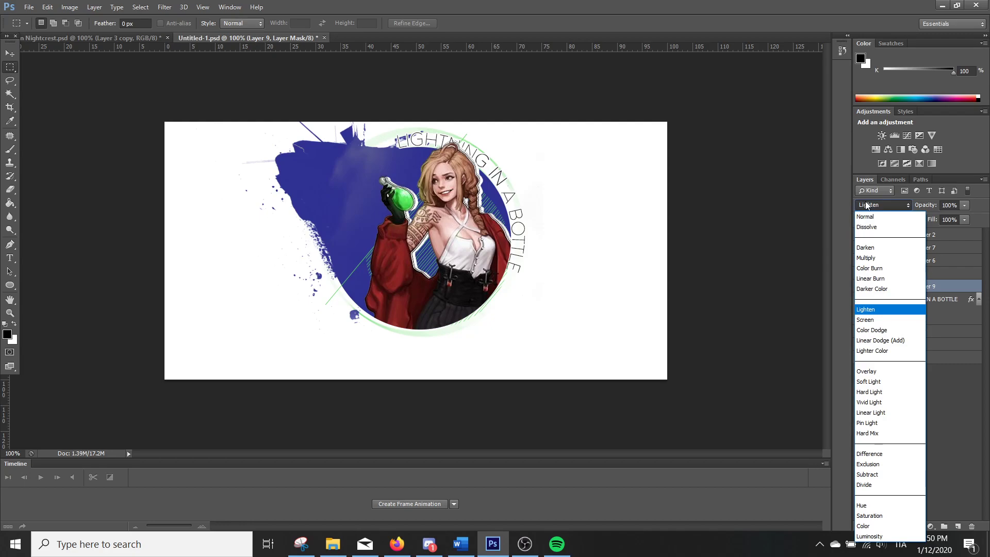
{"action": "left_click", "coordinate": [865, 217]}
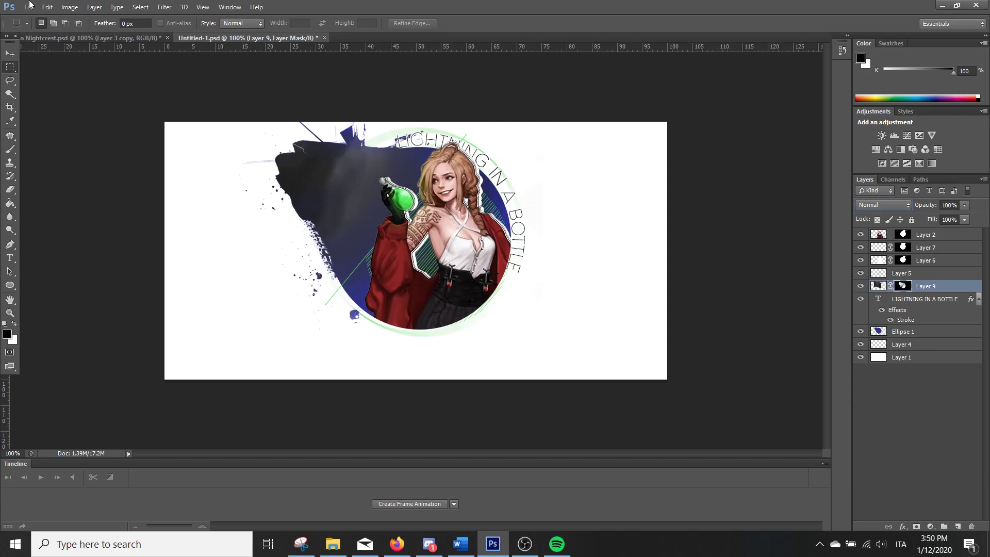
Open the animated file giphy from the Desktop
{"action": "left_click", "coordinate": [29, 7]}
{"action": "left_click", "coordinate": [44, 33]}
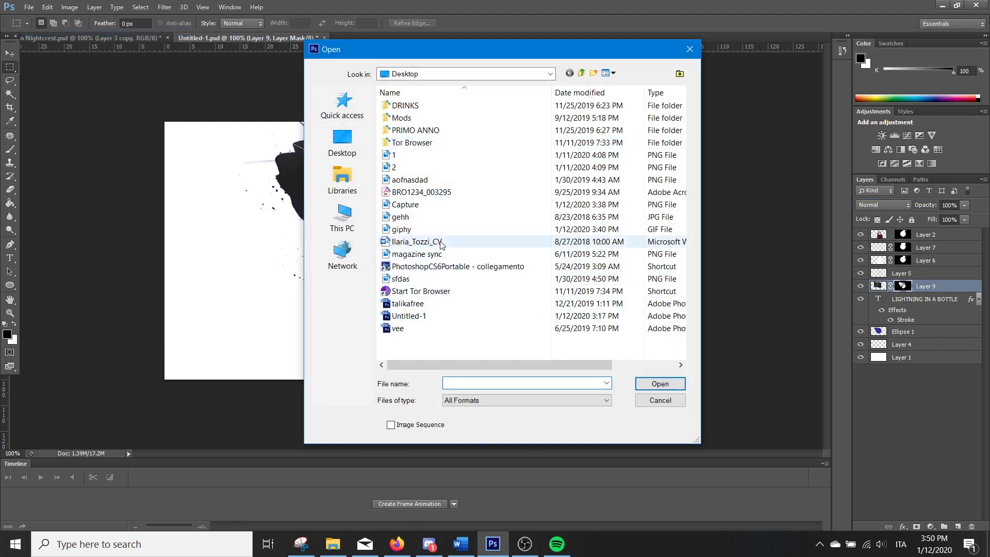
{"action": "left_click", "coordinate": [454, 230]}
{"action": "key", "text": "Return"}
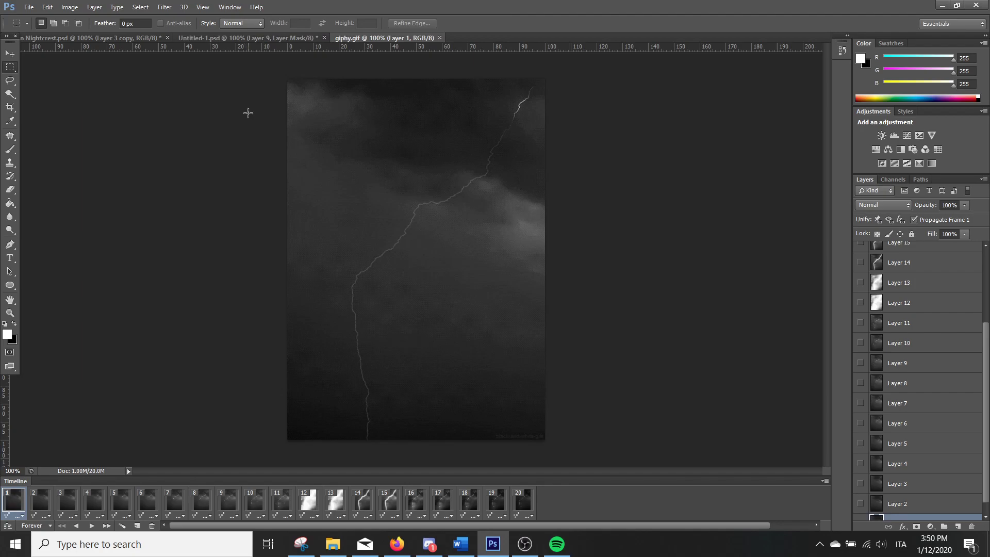
Select all 20 animation frames of giphy.gif and all of its layers, up to Layer 20
{"action": "left_click", "coordinate": [531, 499], "text": "shift"}
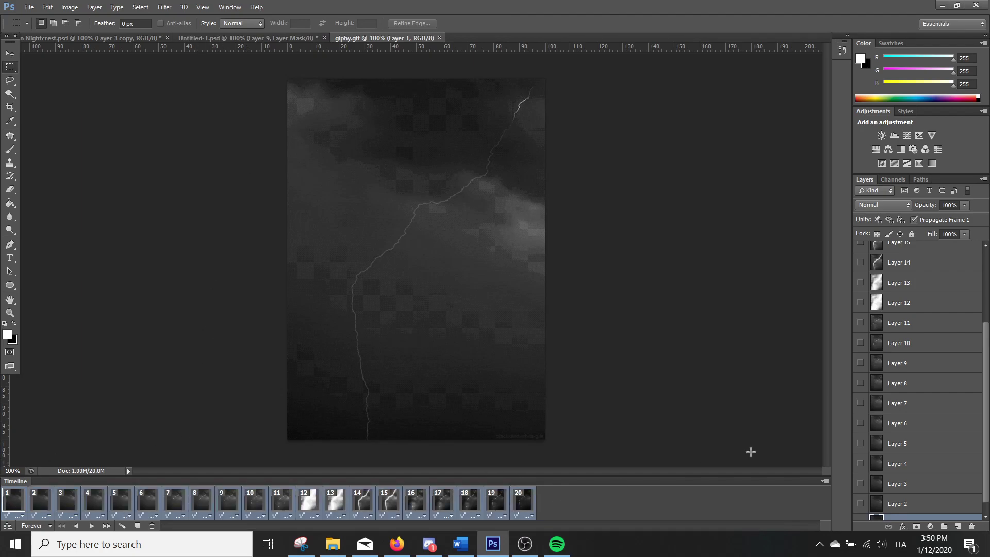
{"action": "scroll", "coordinate": [941, 504], "scroll_direction": "up", "scroll_amount": 2}
{"action": "scroll", "coordinate": [941, 504], "scroll_direction": "up", "scroll_amount": 2}
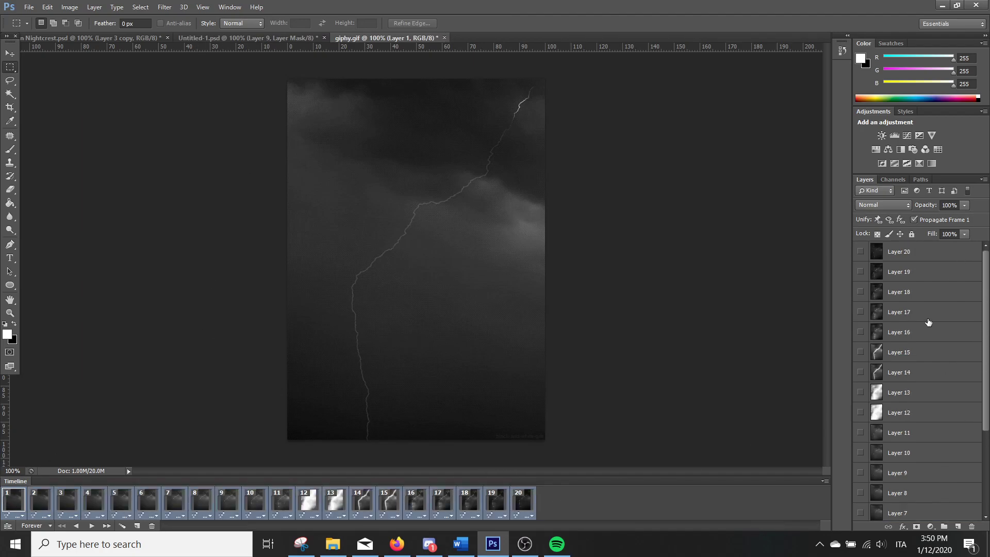
{"action": "left_click", "coordinate": [918, 260], "text": "shift"}
Try to move all the lightning layers into Untitled-1.psd, and realign them with the giphy.gif canvas
{"action": "left_click", "coordinate": [9, 54]}
{"action": "left_click_drag", "start_coordinate": [376, 104], "coordinate": [279, 433]}
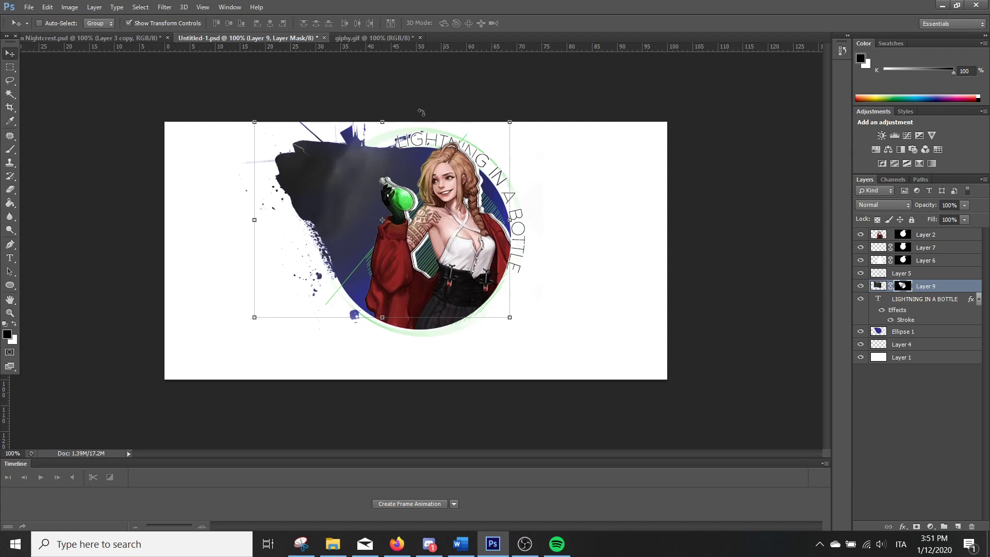
{"action": "left_click", "coordinate": [362, 38]}
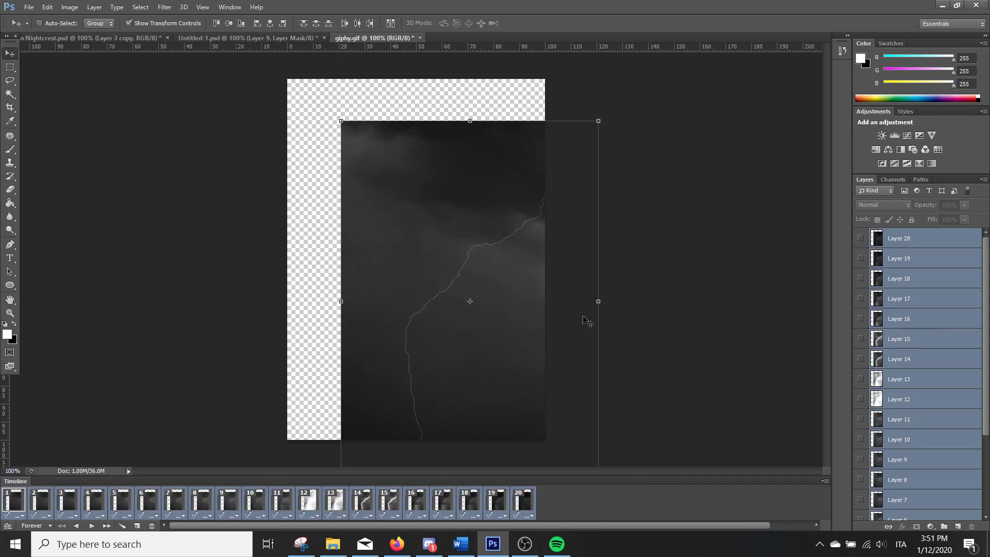
{"action": "left_click", "coordinate": [211, 38]}
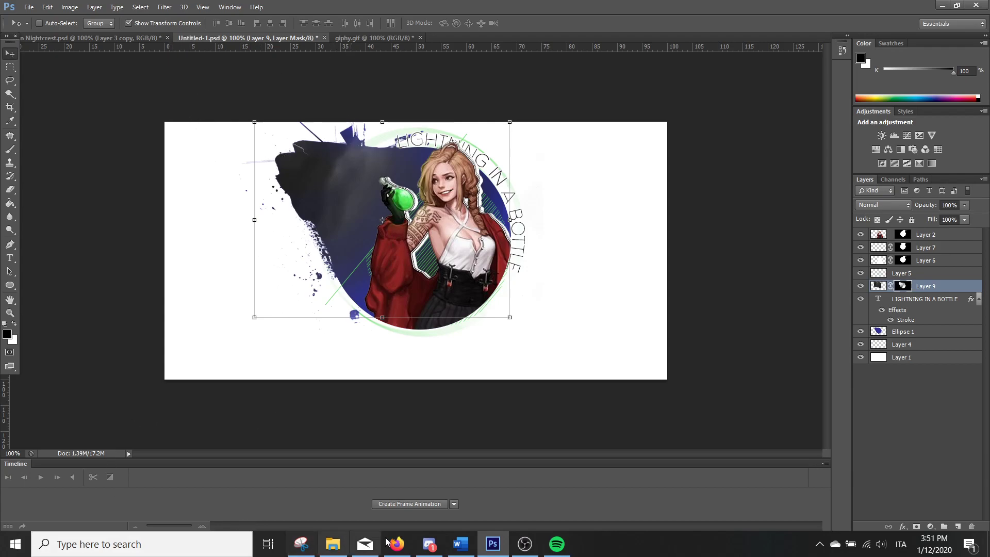
{"action": "left_click", "coordinate": [386, 38]}
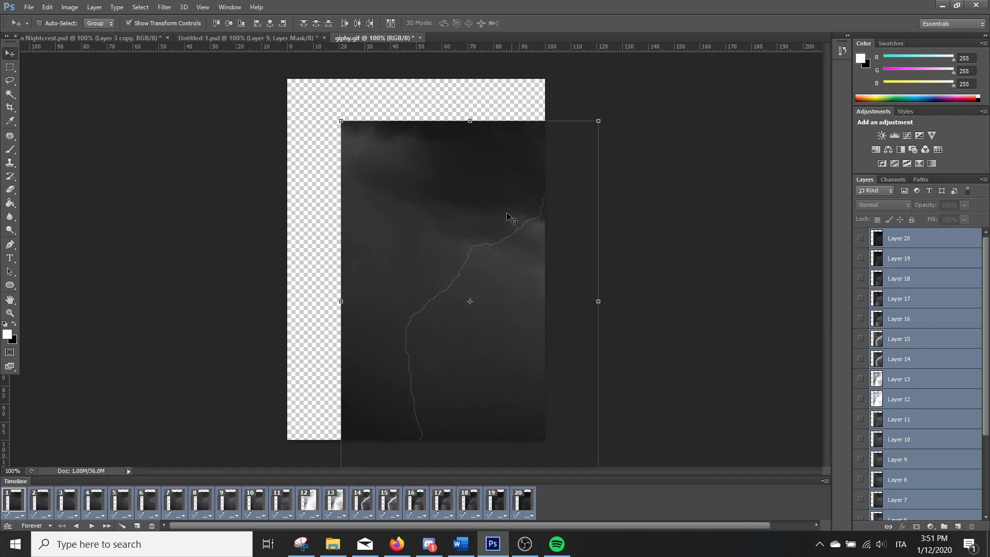
{"action": "left_click_drag", "start_coordinate": [426, 191], "coordinate": [405, 175]}
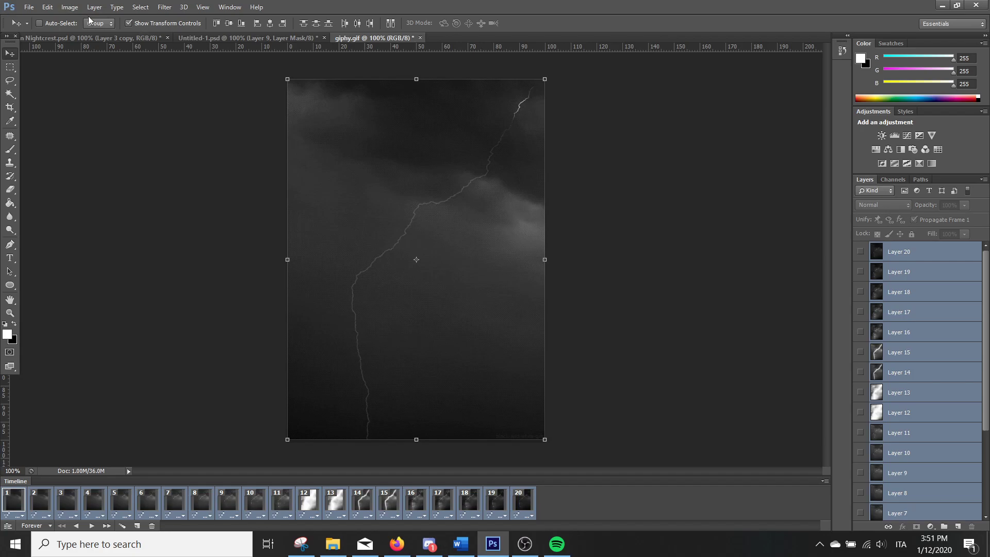
{"action": "left_click", "coordinate": [48, 7]}
{"action": "left_click", "coordinate": [91, 112]}
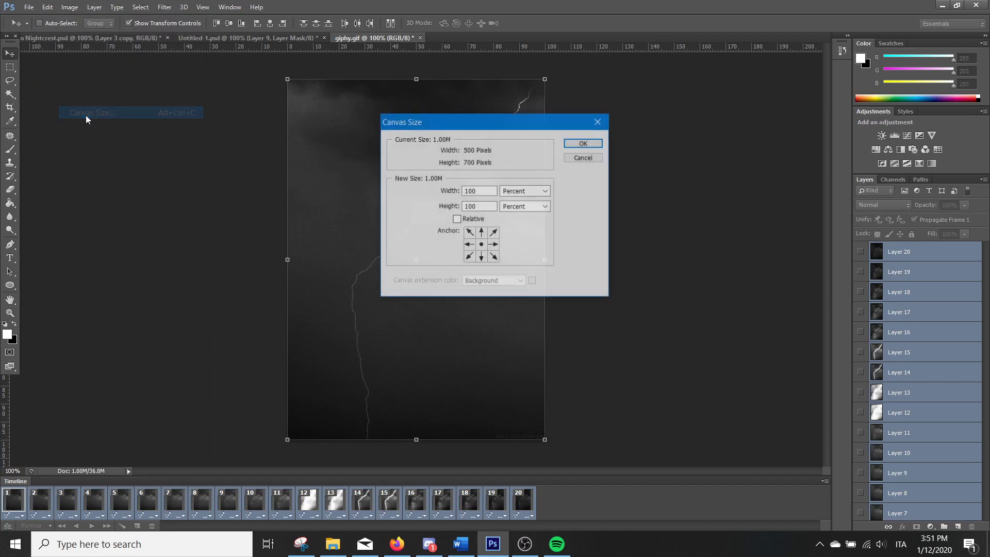
{"action": "left_click", "coordinate": [546, 191]}
{"action": "left_click", "coordinate": [519, 211]}
{"action": "left_click", "coordinate": [484, 191]}
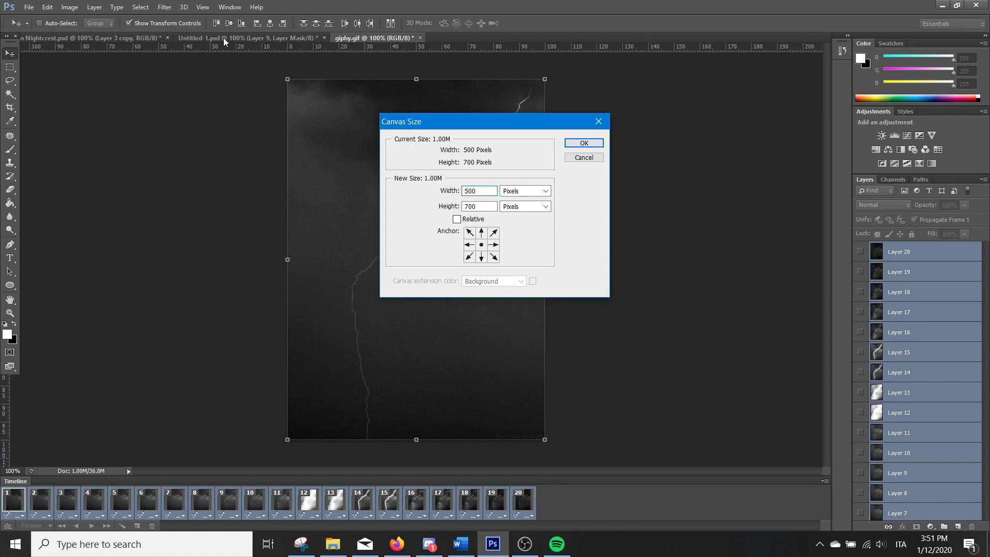
{"action": "left_click", "coordinate": [481, 206]}
{"action": "type", "text": "500"}
{"action": "key", "text": "shift+Tab"}
{"action": "key", "text": "shift+Tab"}
{"action": "type", "text": "900"}
{"action": "key", "text": "Return"}
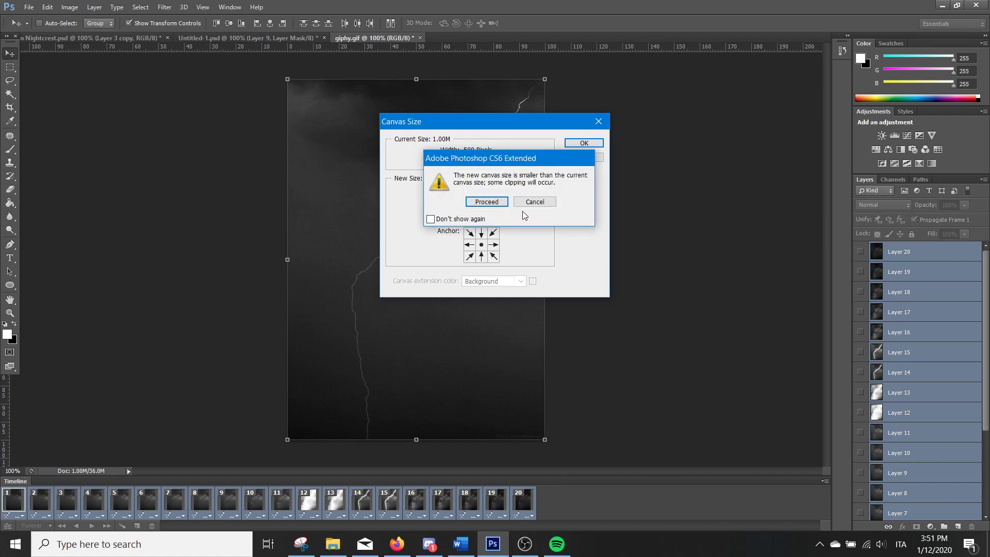
{"action": "left_click", "coordinate": [533, 202]}
{"action": "left_click", "coordinate": [588, 143]}
{"action": "left_click", "coordinate": [534, 202]}
{"action": "left_click", "coordinate": [584, 157]}
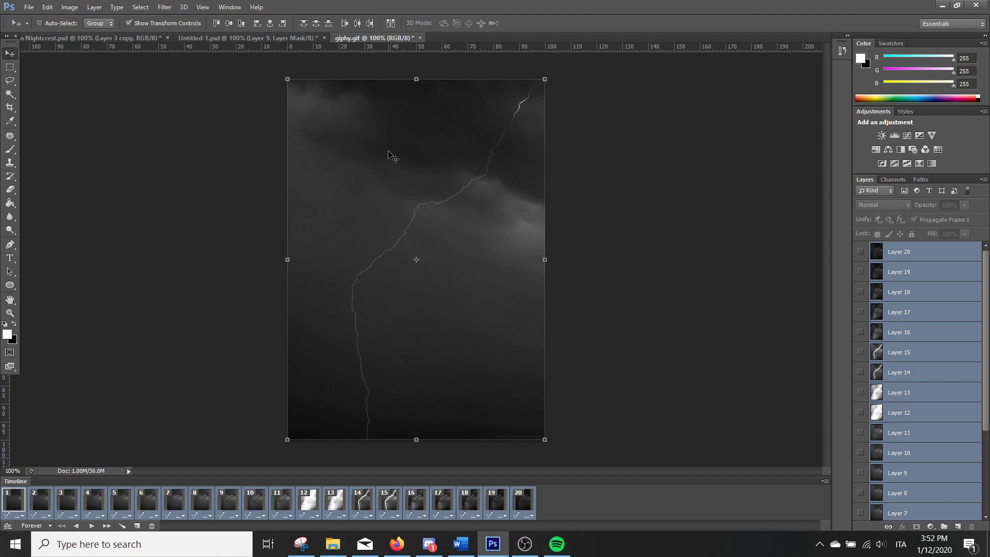
{"action": "left_click", "coordinate": [29, 7]}
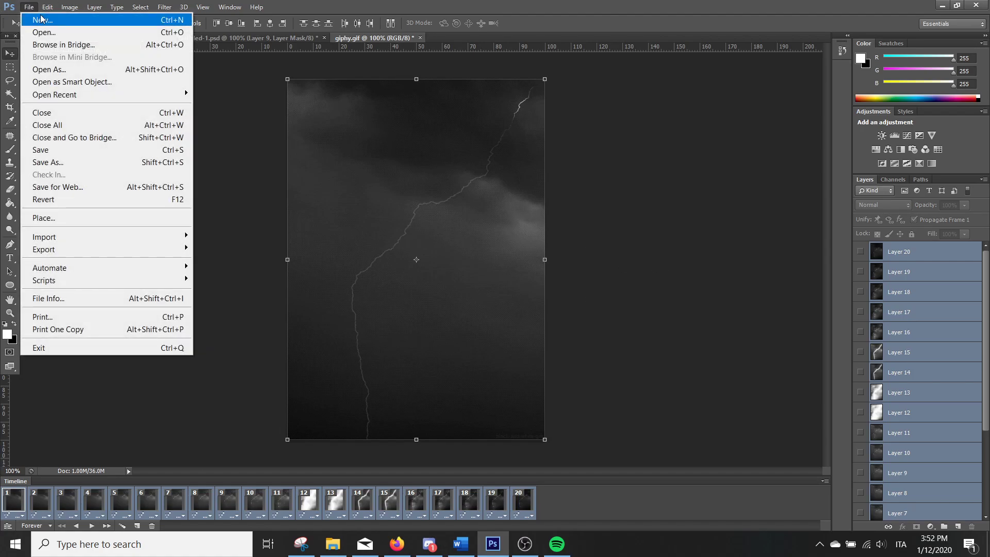
{"action": "left_click", "coordinate": [229, 90]}
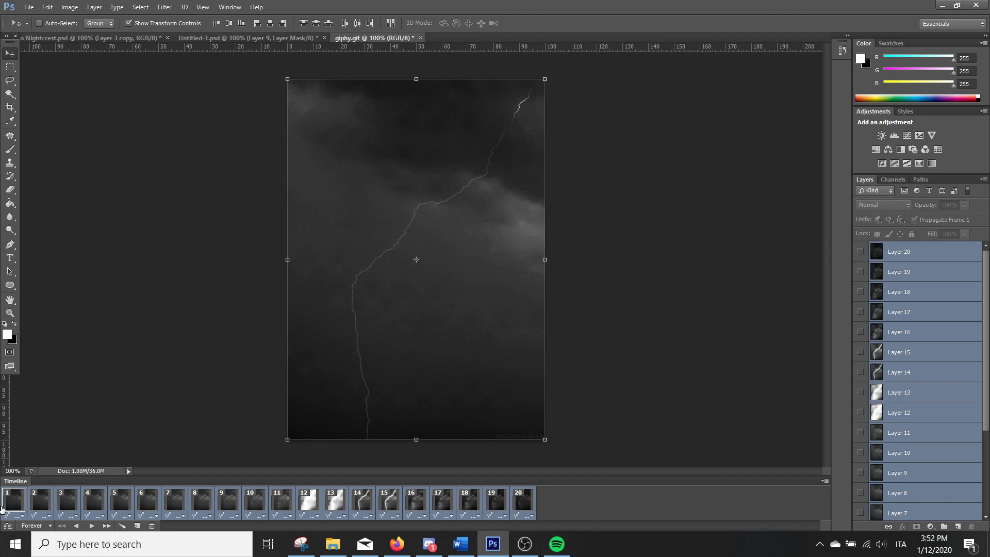
Try shifting the lightning layers upward in frame 11 only, play the animation to compare the frames, and undo the move
{"action": "left_click", "coordinate": [279, 505]}
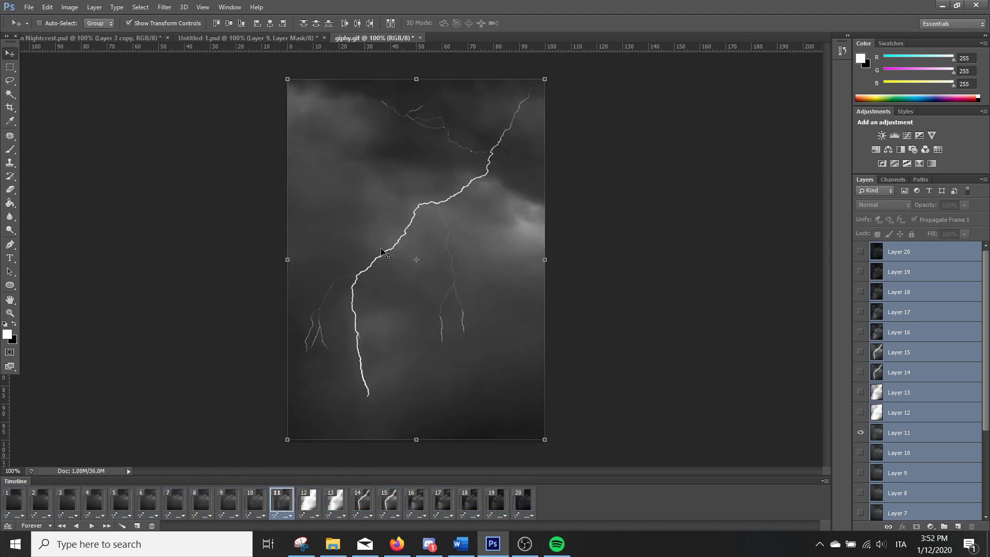
{"action": "left_click_drag", "start_coordinate": [429, 364], "coordinate": [434, 287]}
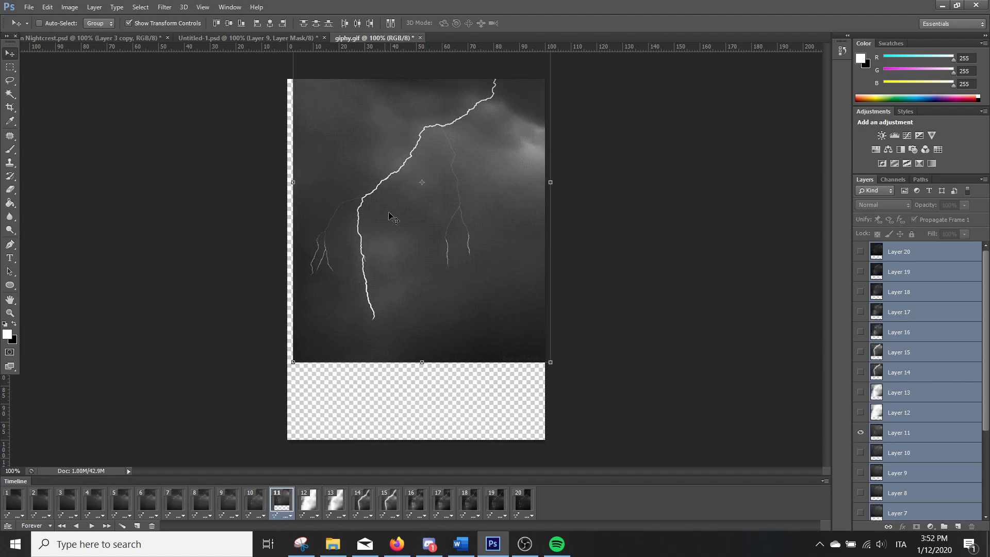
{"action": "left_click", "coordinate": [15, 500]}
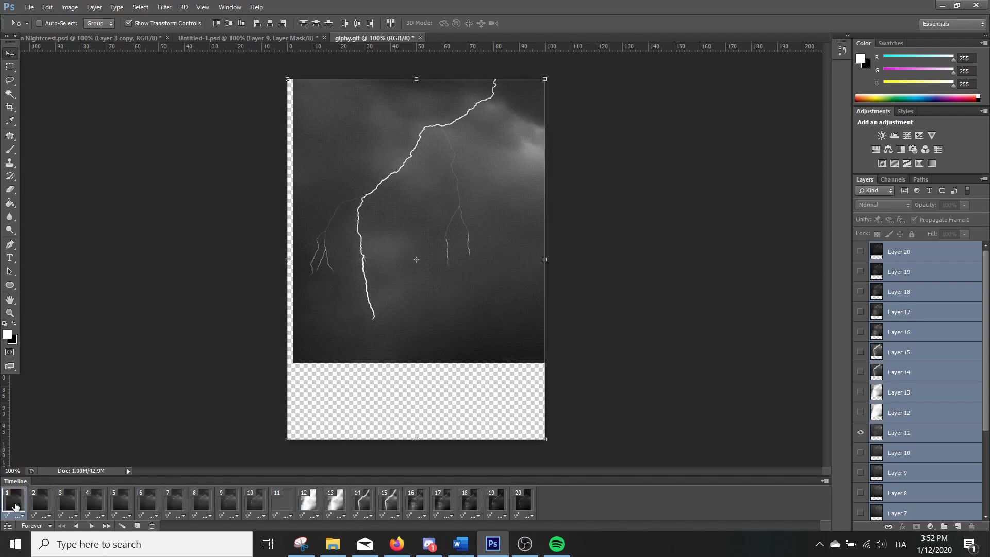
{"action": "key", "text": "space"}
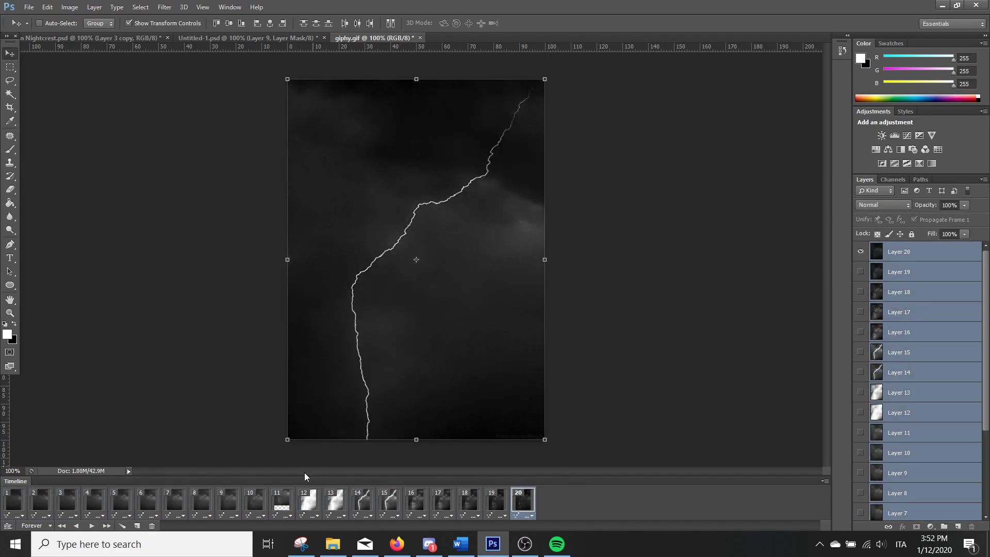
{"action": "key", "text": "space"}
{"action": "key", "text": "ctrl+z"}
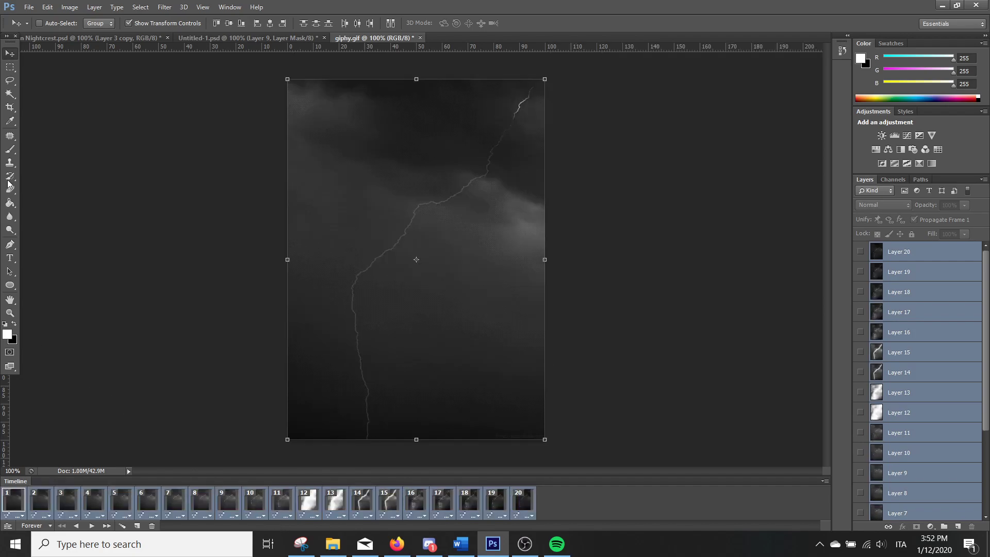
{"action": "left_click", "coordinate": [10, 67]}
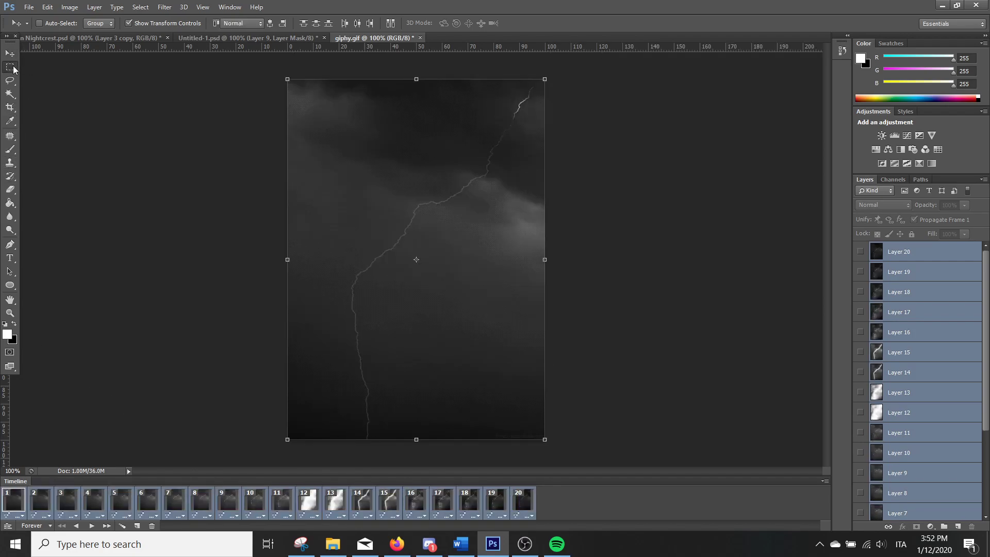
{"action": "left_click", "coordinate": [246, 39]}
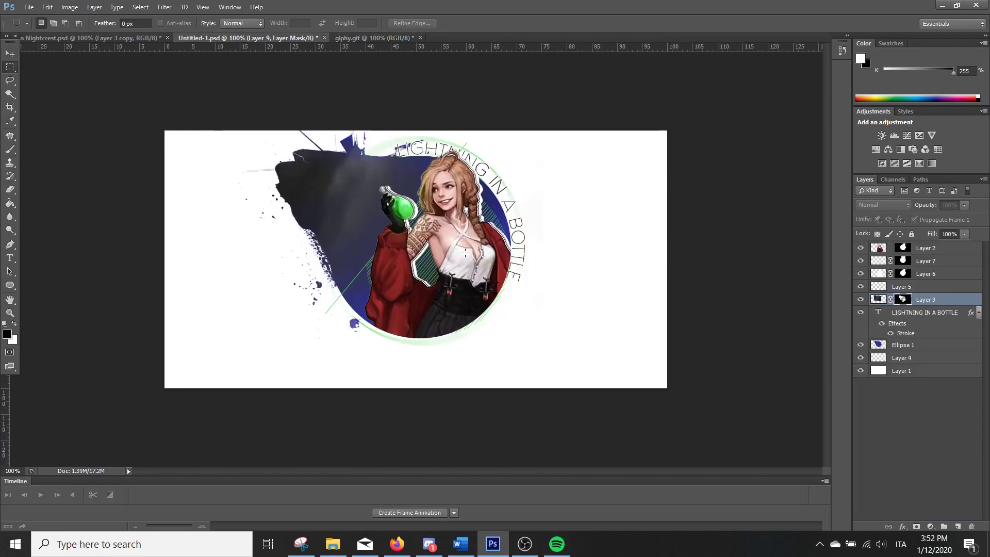
{"action": "left_click", "coordinate": [351, 38]}
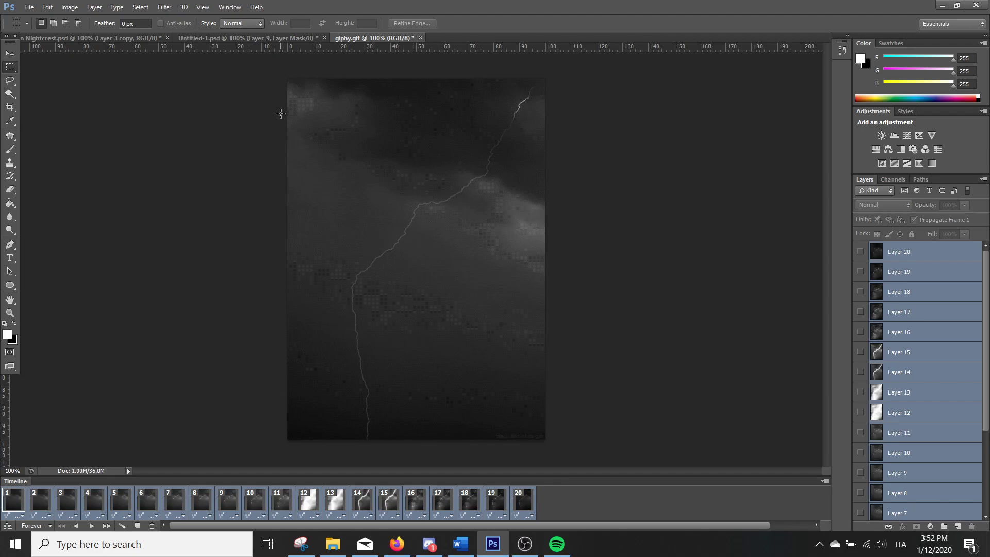
Create a new layer group in giphy.gif, move Layer 1 through Layer 20 into it, and collapse the group
{"action": "left_click", "coordinate": [950, 255]}
{"action": "left_click", "coordinate": [944, 527]}
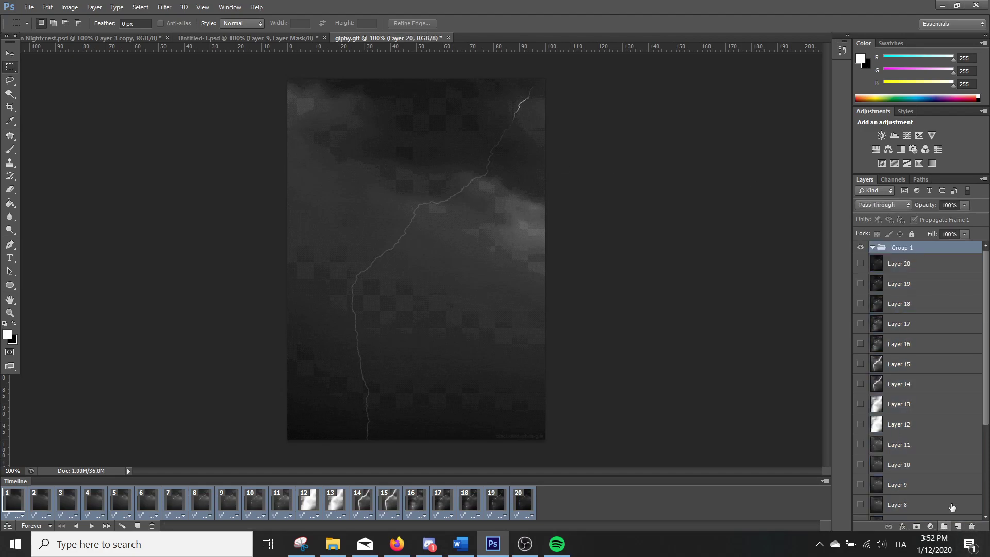
{"action": "left_click", "coordinate": [913, 263]}
{"action": "scroll", "coordinate": [948, 321], "scroll_direction": "down", "scroll_amount": 6}
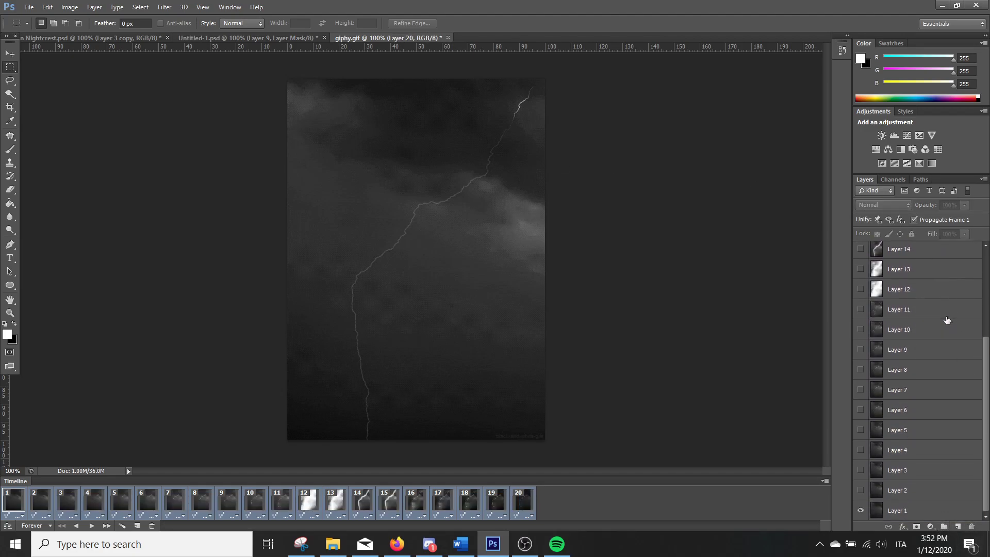
{"action": "left_click", "coordinate": [899, 512], "text": "shift"}
{"action": "scroll", "coordinate": [946, 384], "scroll_direction": "up", "scroll_amount": 3}
{"action": "scroll", "coordinate": [946, 384], "scroll_direction": "up", "scroll_amount": 3}
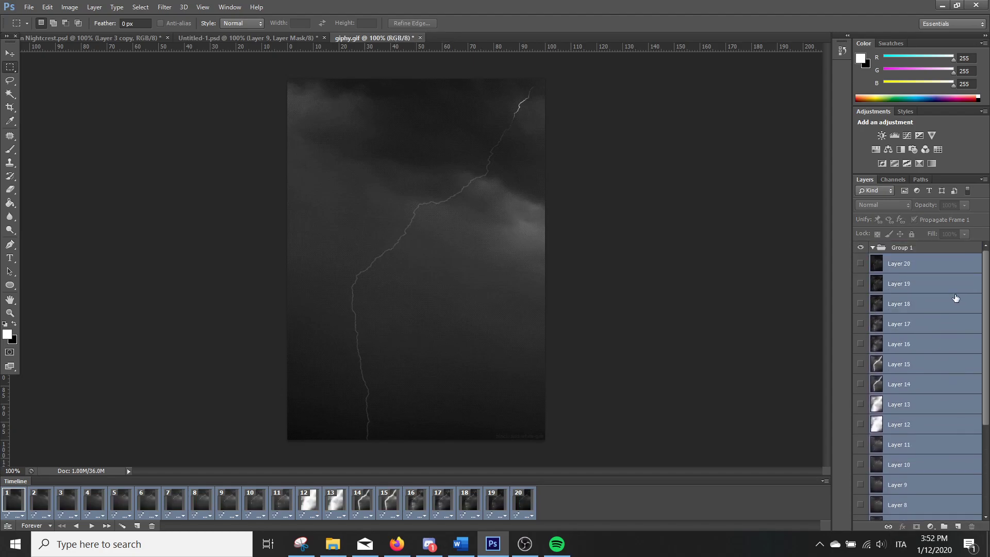
{"action": "left_click_drag", "start_coordinate": [899, 271], "coordinate": [896, 247]}
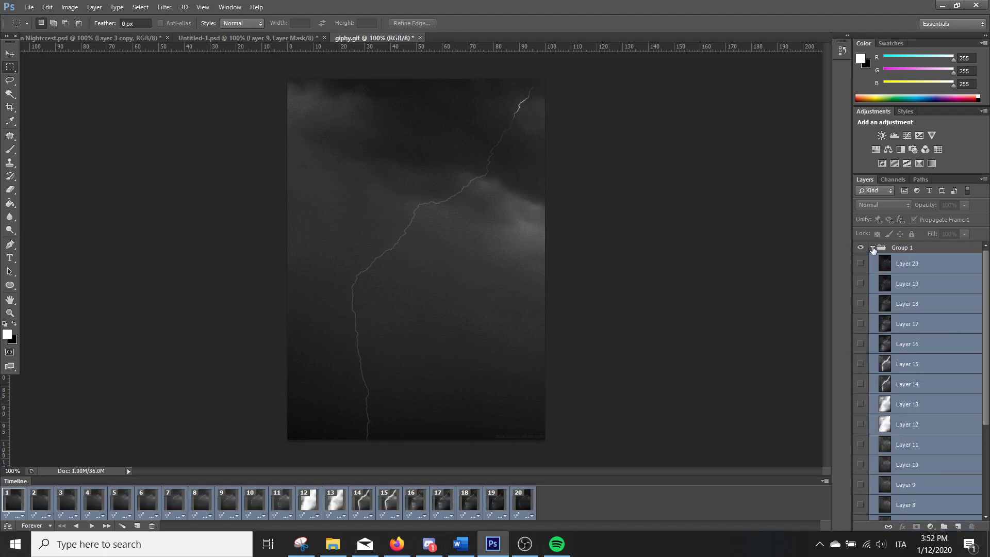
{"action": "left_click", "coordinate": [873, 248]}
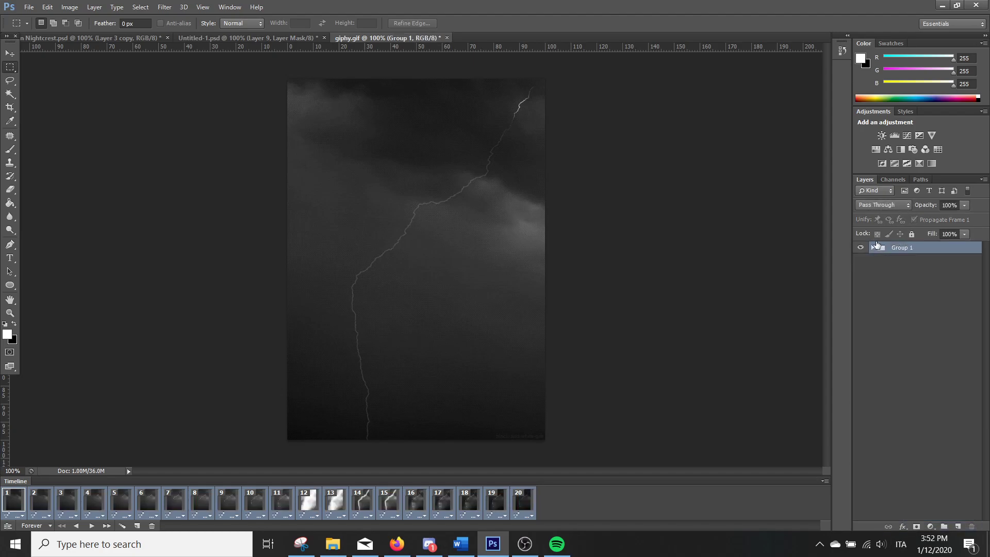
Scale Group 1 down to about 67% in all frames, keeping it at the canvas's upper-left corner
{"action": "left_click", "coordinate": [12, 51]}
{"action": "left_click_drag", "start_coordinate": [546, 440], "coordinate": [460, 321]}
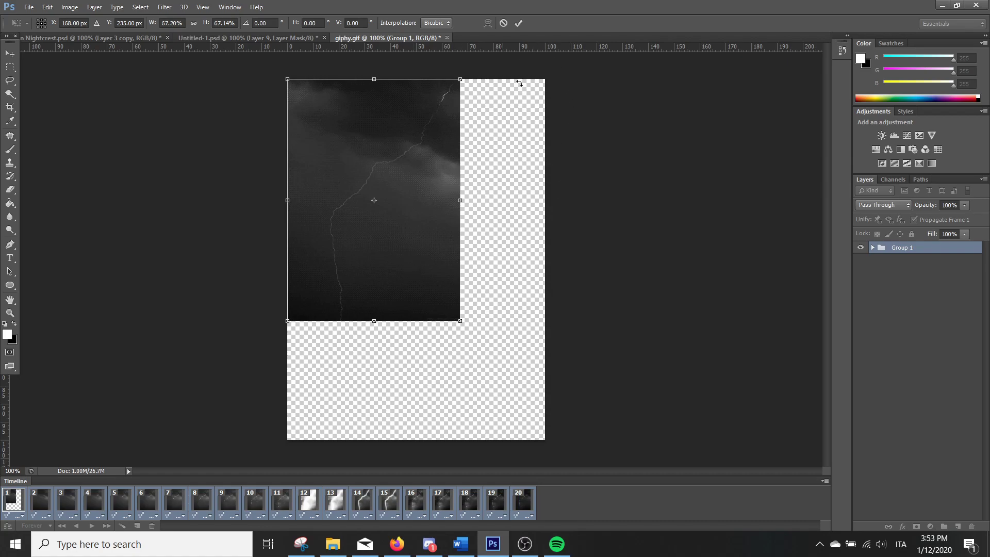
{"action": "left_click", "coordinate": [518, 22]}
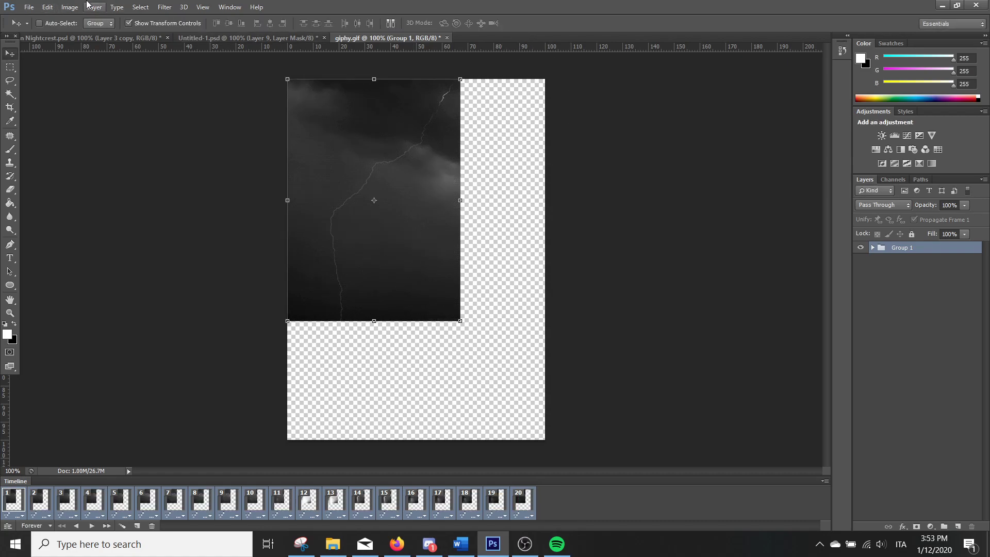
Set the giphy.gif canvas size to 975 by 500 pixels, anchored at the upper-left corner, and accept the clipping
{"action": "left_click", "coordinate": [70, 6]}
{"action": "left_click", "coordinate": [84, 113]}
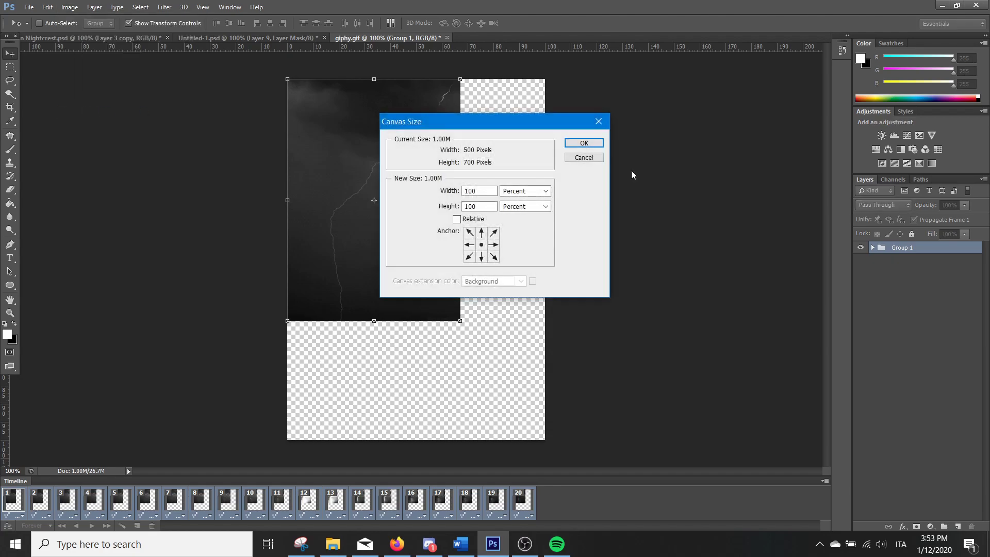
{"action": "left_click", "coordinate": [515, 191]}
{"action": "left_click", "coordinate": [534, 213]}
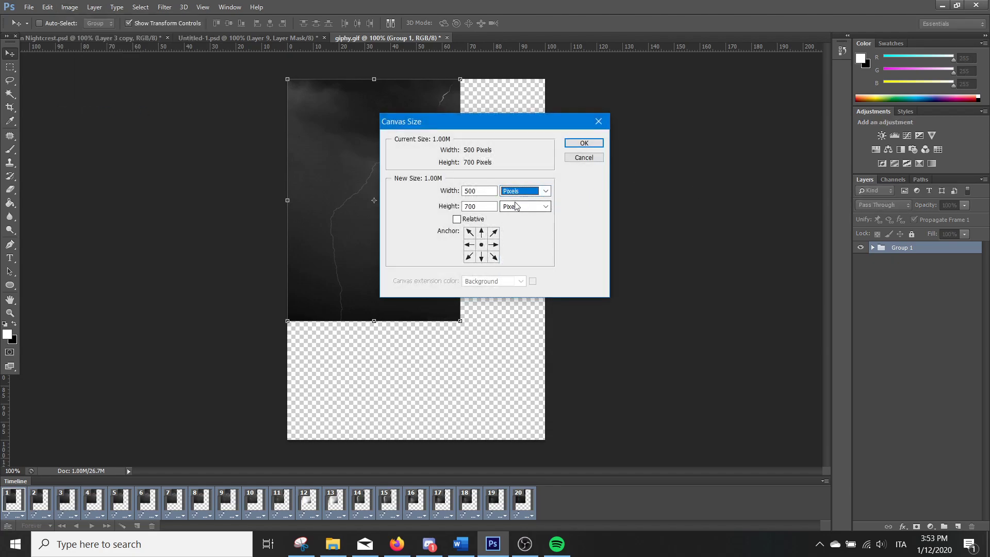
{"action": "left_click_drag", "start_coordinate": [479, 192], "coordinate": [209, 169]}
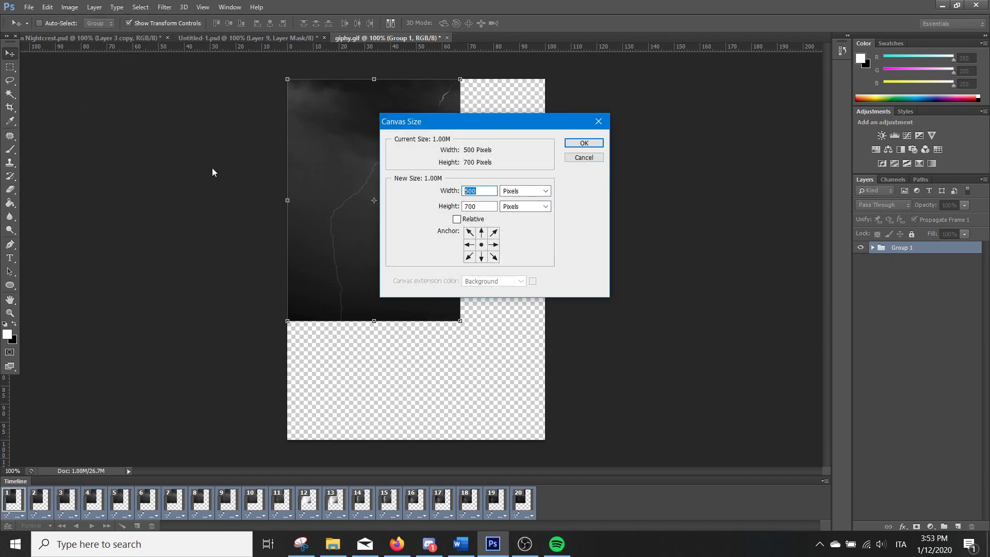
{"action": "type", "text": "975"}
{"action": "key", "text": "Tab"}
{"action": "type", "text": "500"}
{"action": "left_click", "coordinate": [469, 233]}
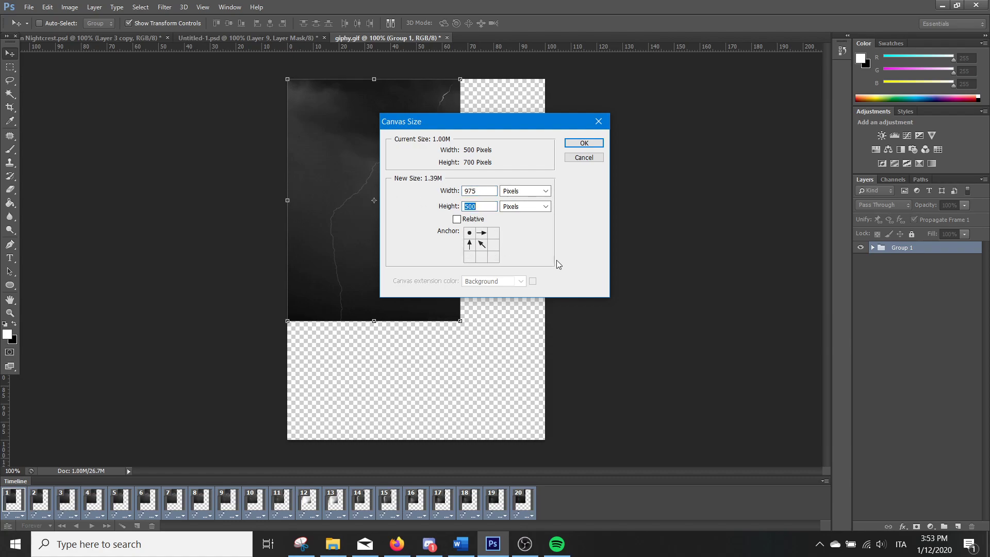
{"action": "left_click", "coordinate": [585, 143]}
{"action": "left_click", "coordinate": [498, 200]}
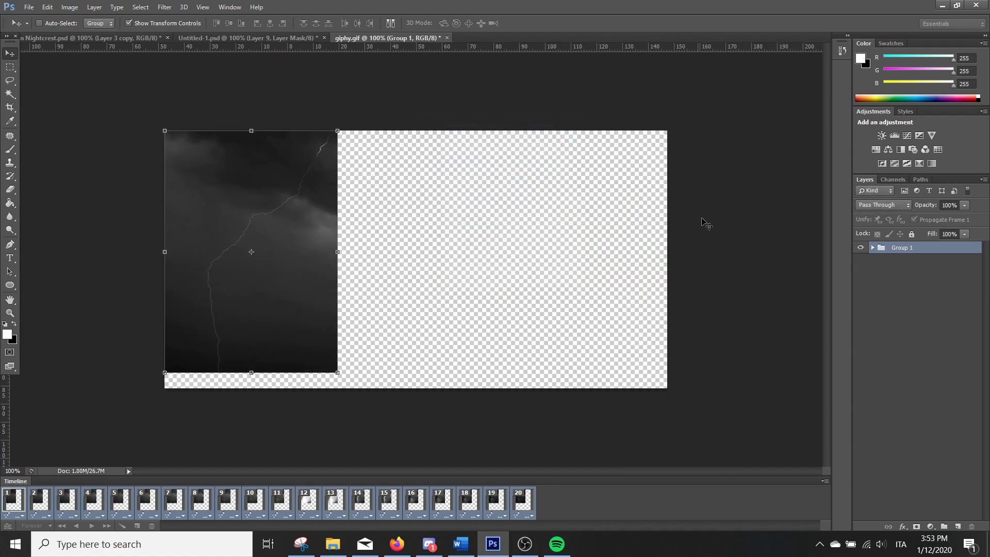
Move the lightning group toward the middle of the canvas and add a white-filled layer beneath it
{"action": "left_click_drag", "start_coordinate": [299, 199], "coordinate": [441, 200]}
{"action": "left_click", "coordinate": [958, 527]}
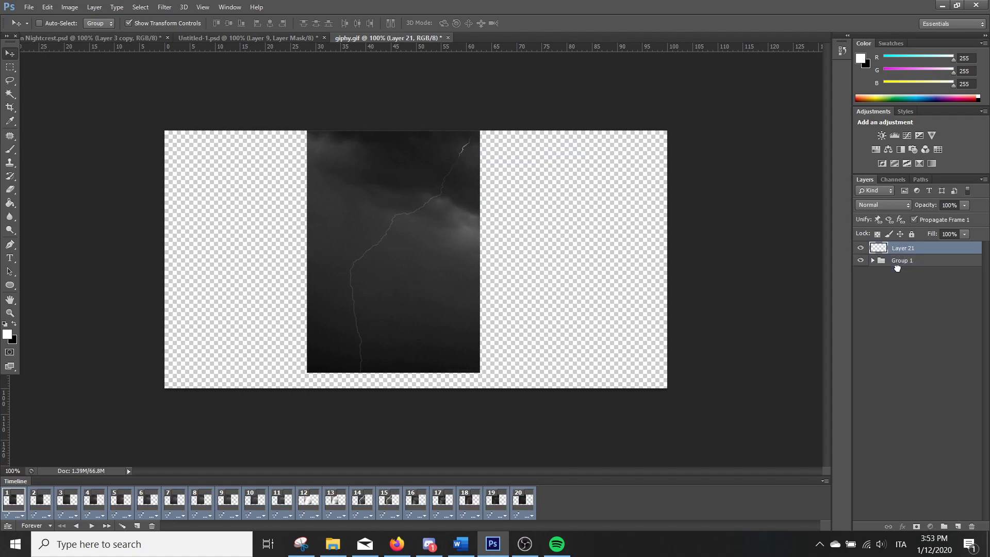
{"action": "left_click", "coordinate": [10, 203]}
{"action": "left_click", "coordinate": [200, 229]}
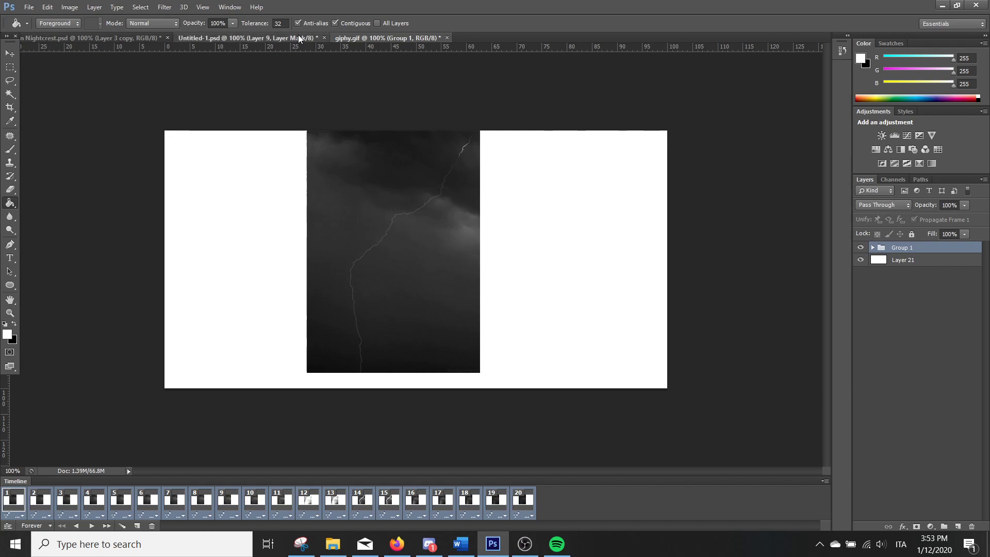
Switch to Untitled-1.psd, hide Layer 9, and compare the graphic with the giphy.gif canvas
{"action": "left_click", "coordinate": [243, 38]}
{"action": "left_click", "coordinate": [861, 286]}
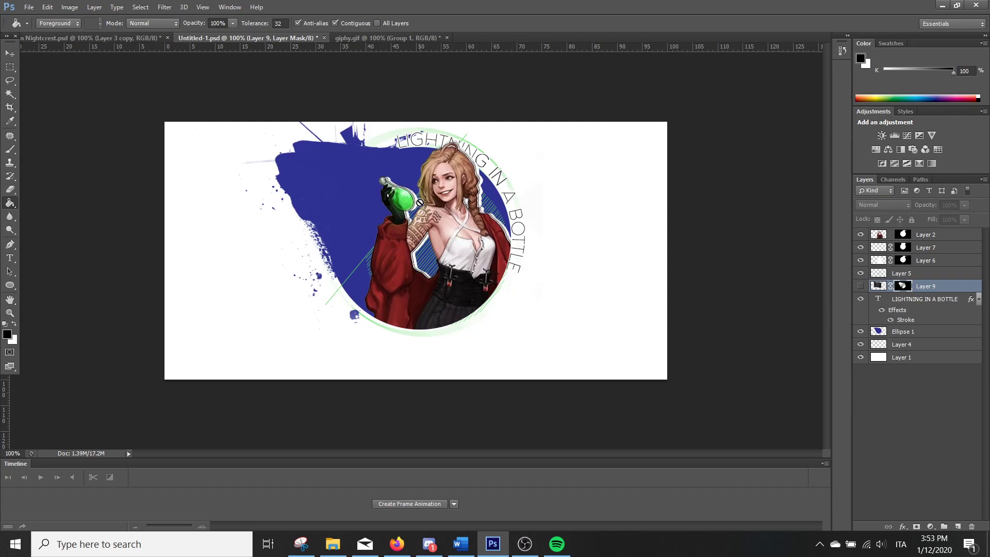
{"action": "left_click", "coordinate": [361, 37]}
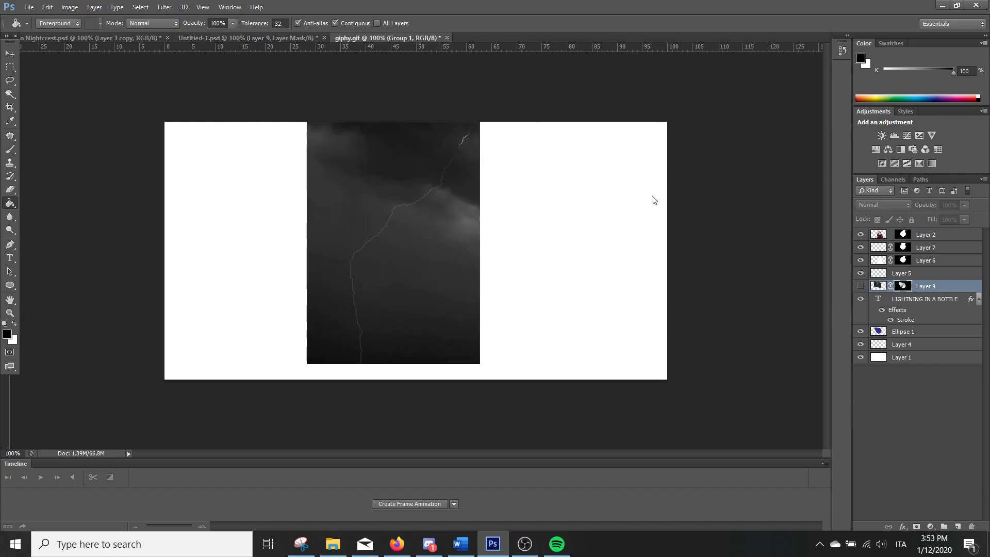
{"action": "left_click", "coordinate": [258, 37]}
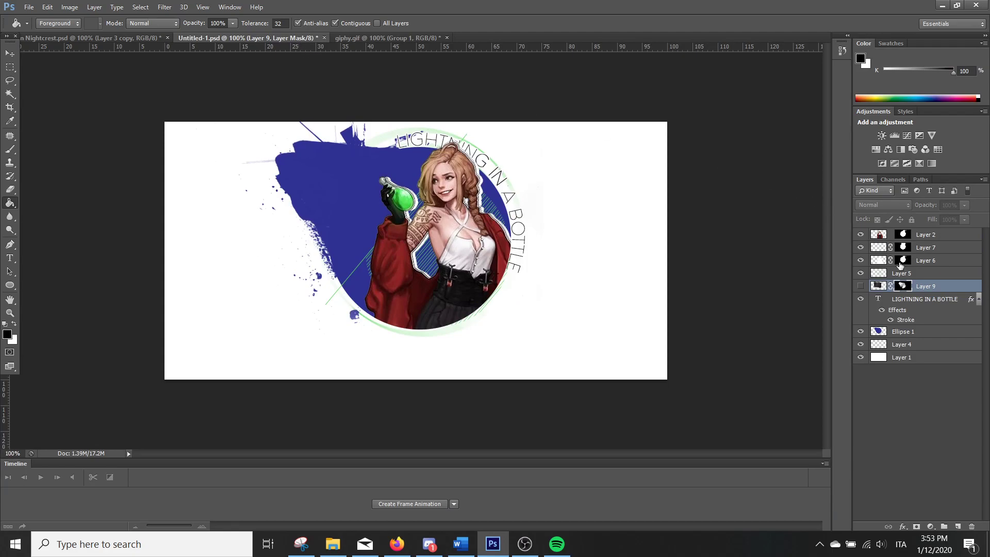
Copy every layer from Layer 2 down to Layer 4 in Untitled-1.psd into giphy.gif, above Group 1
{"action": "left_click", "coordinate": [881, 336]}
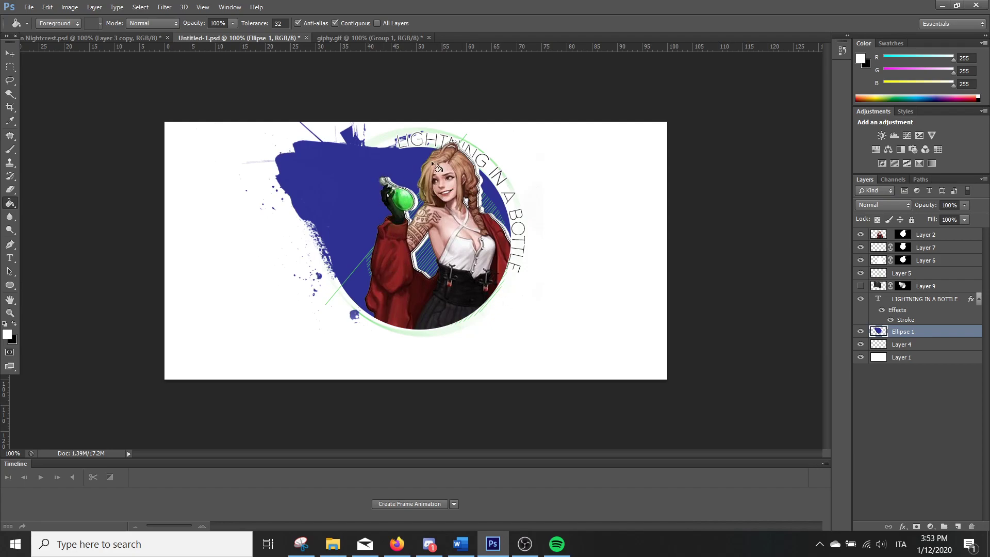
{"action": "left_click", "coordinate": [917, 241]}
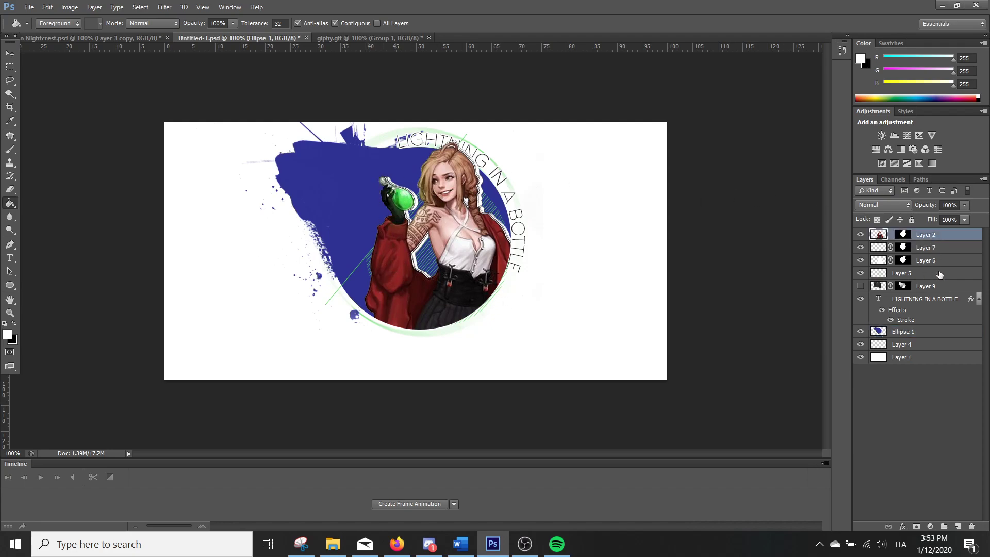
{"action": "left_click", "coordinate": [926, 344], "text": "shift"}
{"action": "left_click", "coordinate": [13, 57]}
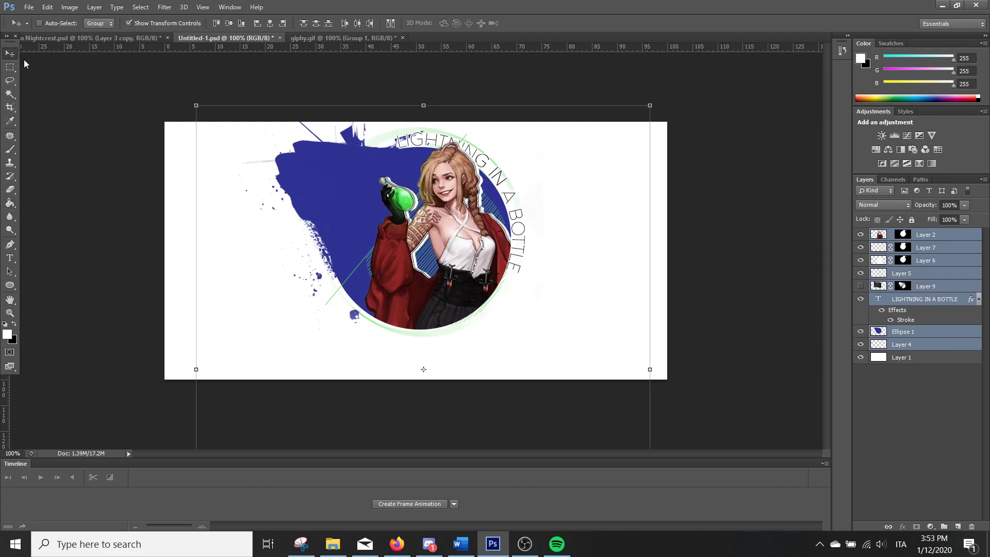
{"action": "left_click_drag", "start_coordinate": [355, 170], "coordinate": [421, 173]}
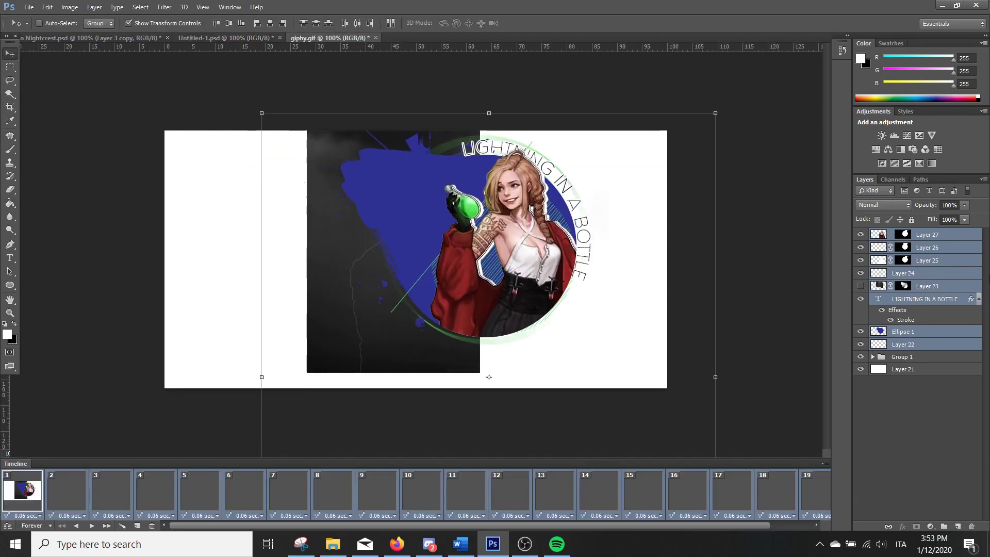
Shift the copied graphic over the lightning image, move Group 1 directly above Layer 23, and show Layer 23
{"action": "left_click_drag", "start_coordinate": [526, 202], "coordinate": [469, 219]}
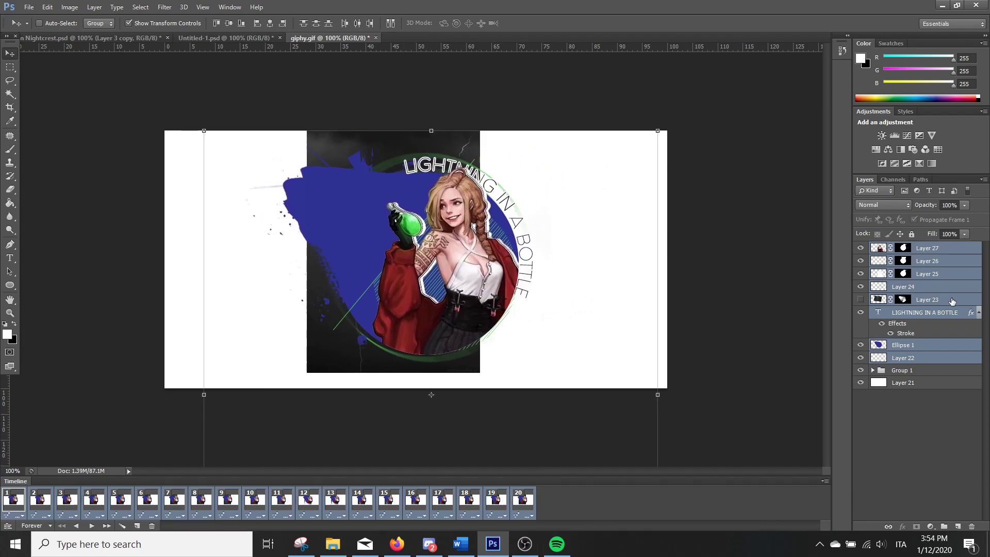
{"action": "left_click", "coordinate": [906, 371]}
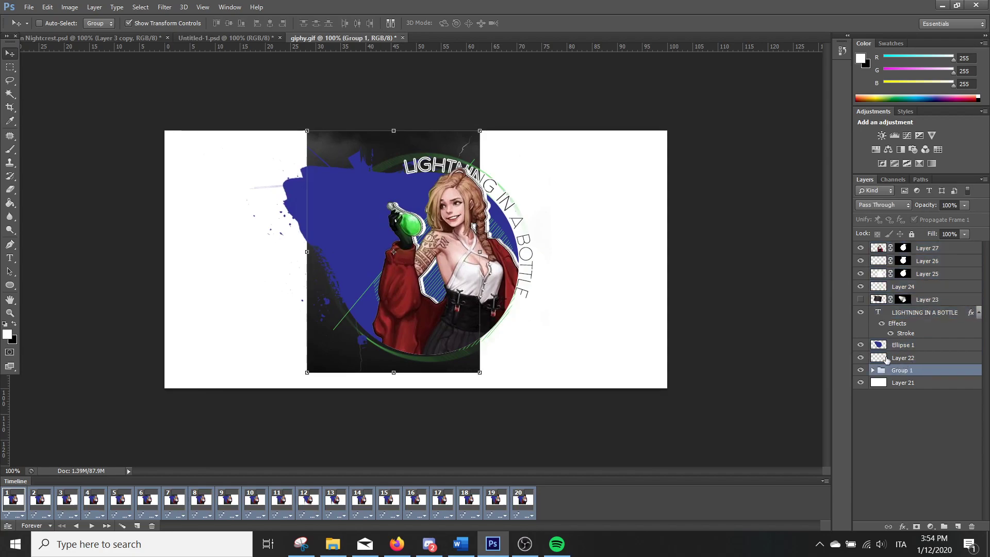
{"action": "left_click_drag", "start_coordinate": [898, 372], "coordinate": [892, 296]}
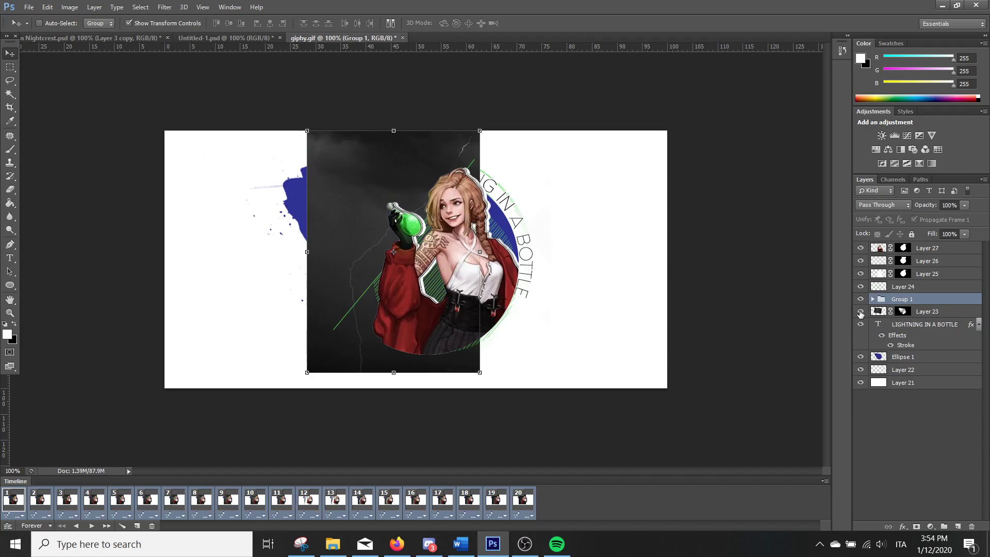
{"action": "left_click", "coordinate": [860, 311]}
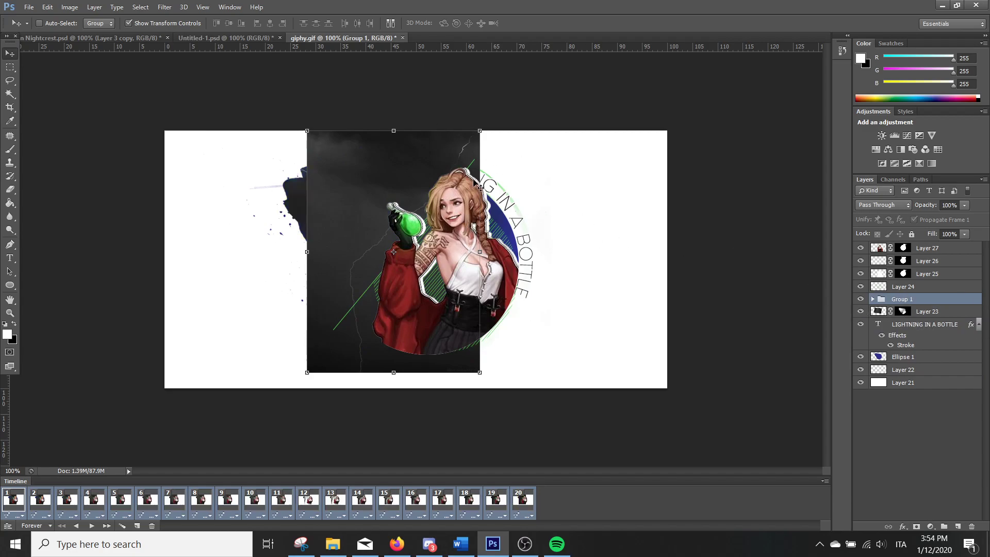
Rotate Group 1 to about -102° and position it so the lightning covers the paint splash and reaches the bottle
{"action": "left_click_drag", "start_coordinate": [487, 171], "coordinate": [343, 152]}
{"action": "mouse_move", "coordinate": [346, 203]}
{"action": "left_mouse_down"}
{"action": "mouse_move", "coordinate": [392, 259]}
{"action": "mouse_move", "coordinate": [354, 219]}
{"action": "mouse_move", "coordinate": [340, 218]}
{"action": "left_mouse_up"}
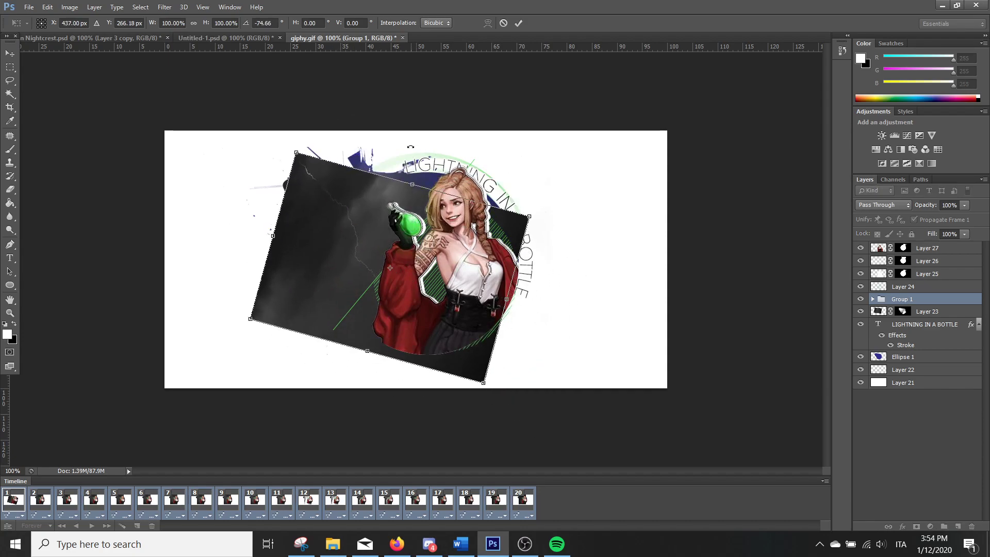
{"action": "left_click_drag", "start_coordinate": [409, 145], "coordinate": [392, 143]}
{"action": "left_click_drag", "start_coordinate": [382, 260], "coordinate": [391, 245]}
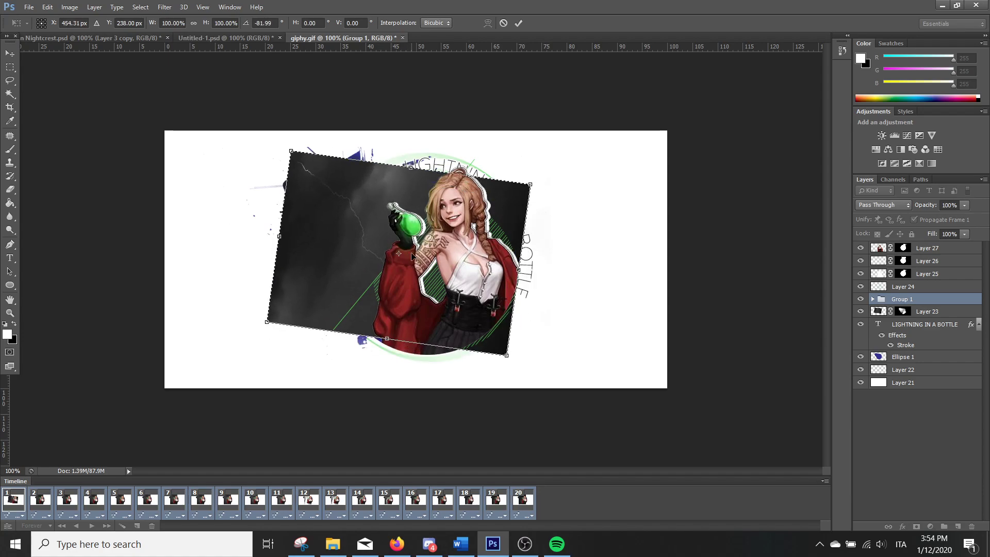
{"action": "left_click_drag", "start_coordinate": [365, 184], "coordinate": [363, 180]}
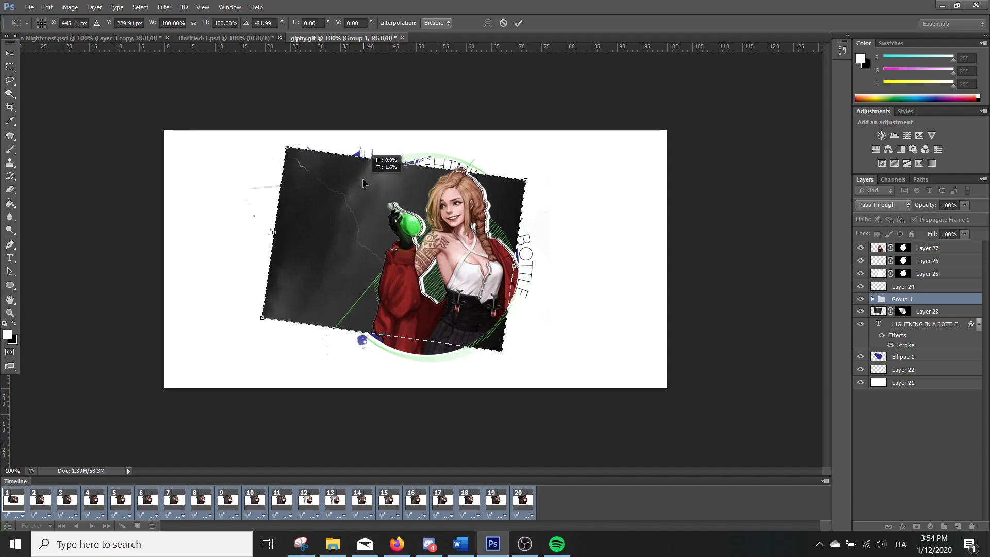
{"action": "left_click_drag", "start_coordinate": [547, 160], "coordinate": [508, 115]}
{"action": "left_click_drag", "start_coordinate": [370, 239], "coordinate": [384, 205]}
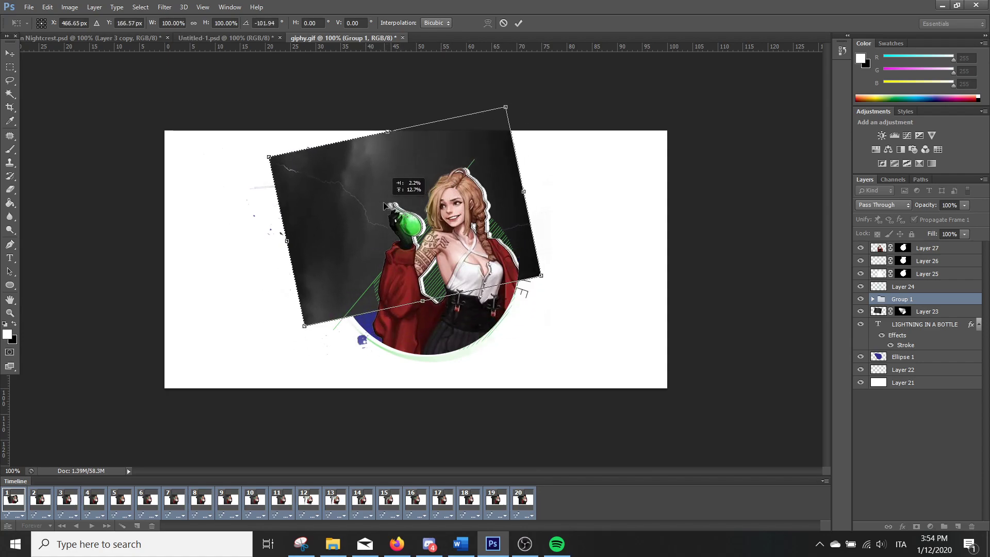
{"action": "left_click", "coordinate": [519, 23]}
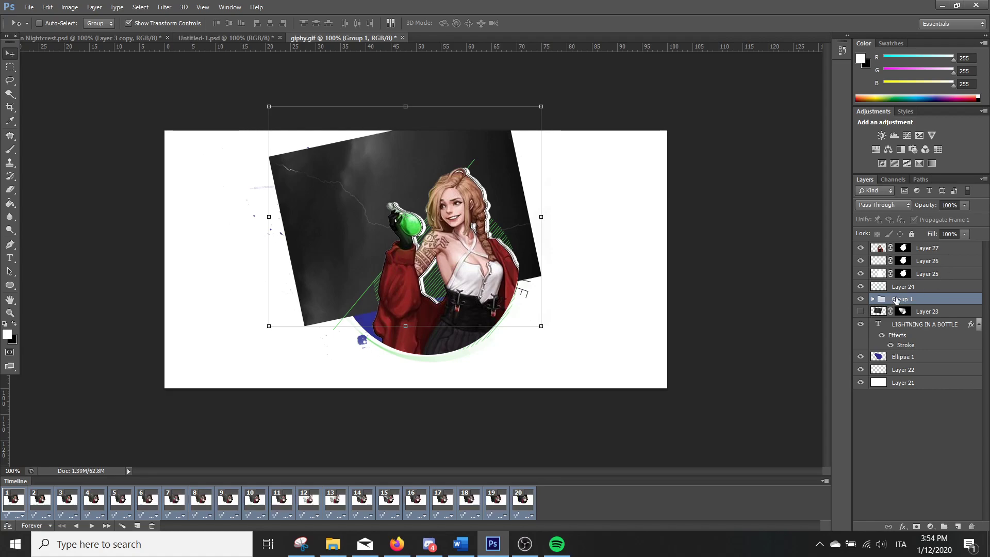
Mask Group 1 with the outline of Ellipse 1 and fade its lower part with a black brush, using 34% and 6% opacity
{"action": "left_click", "coordinate": [883, 360], "text": "ctrl"}
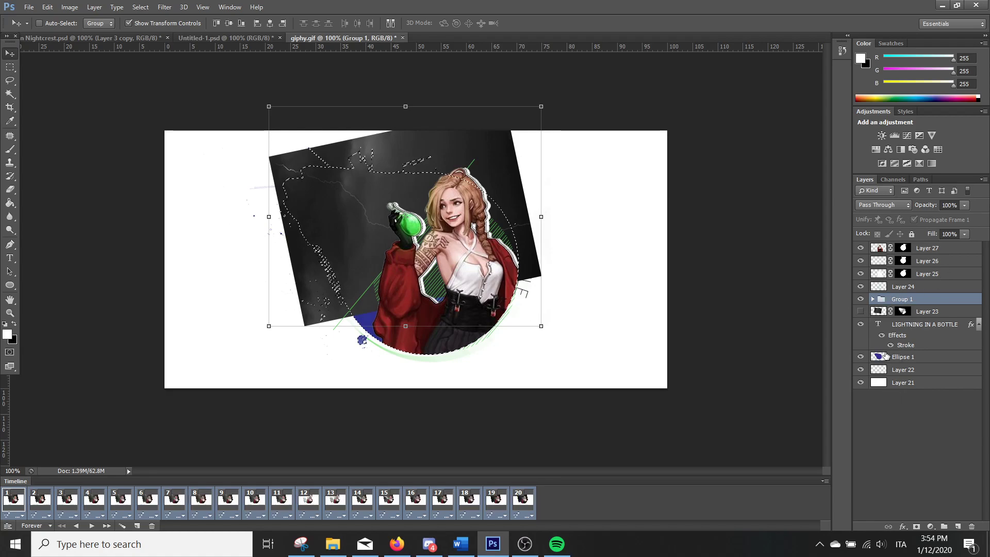
{"action": "left_click", "coordinate": [918, 527]}
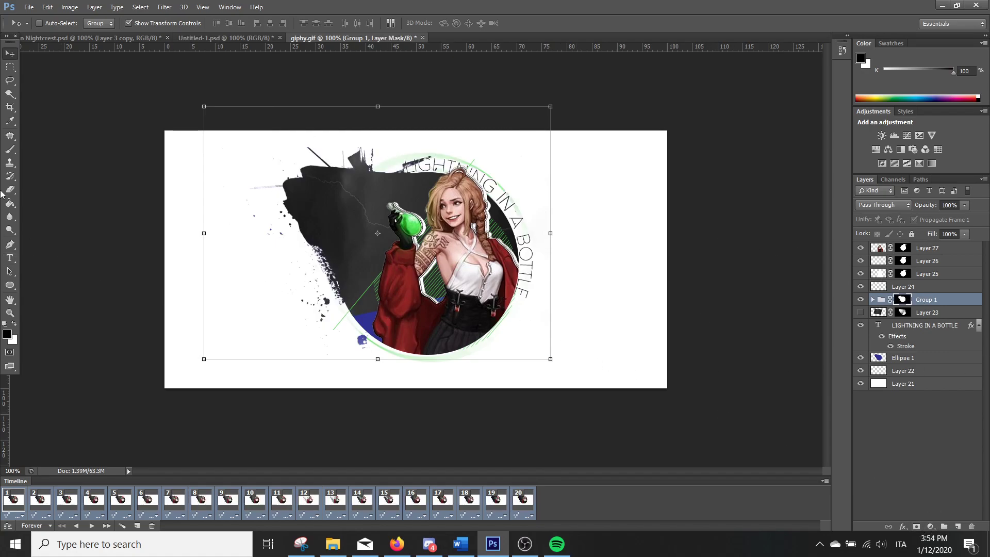
{"action": "left_click", "coordinate": [10, 149]}
{"action": "left_click_drag", "start_coordinate": [224, 27], "coordinate": [195, 37]}
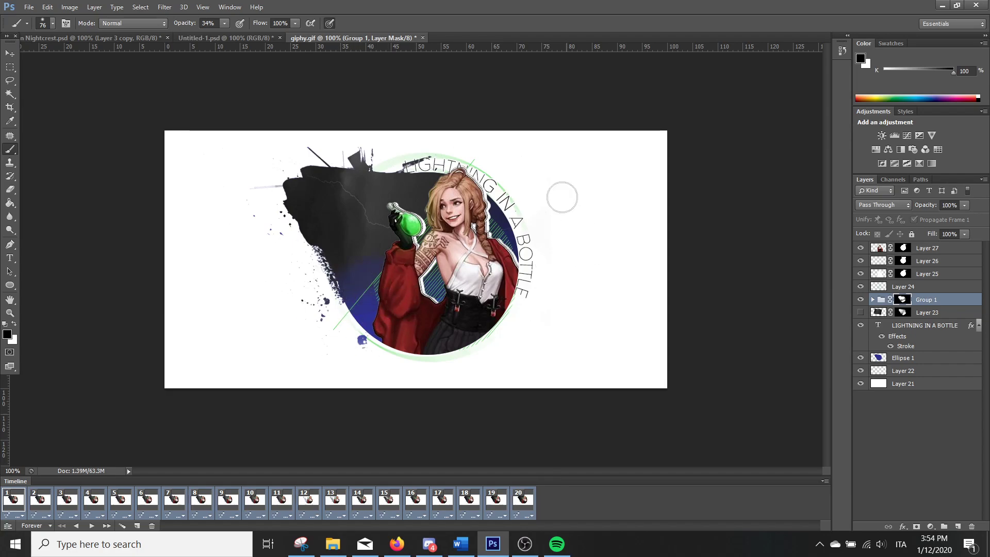
{"action": "left_click_drag", "start_coordinate": [224, 25], "coordinate": [207, 35]}
{"action": "left_click", "coordinate": [225, 23]}
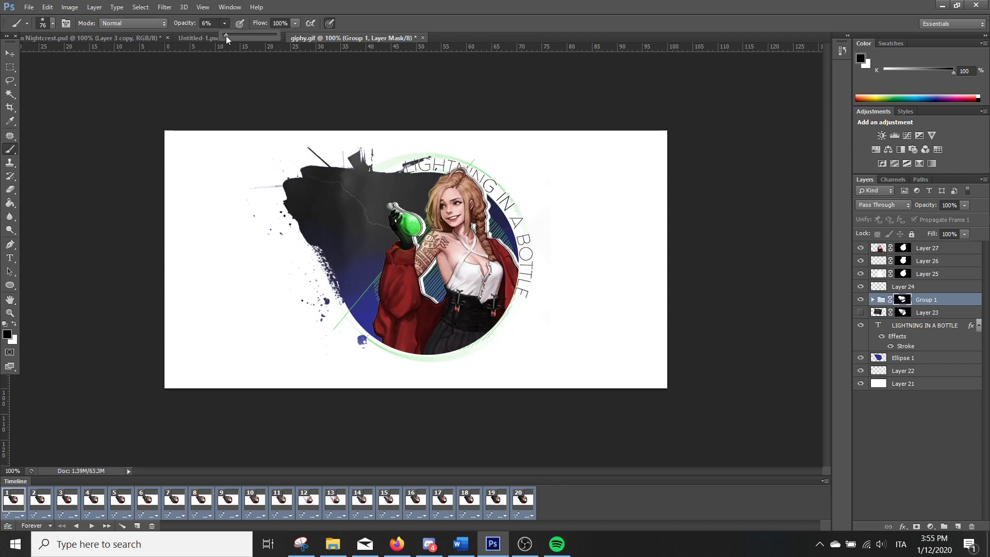
{"action": "left_click_drag", "start_coordinate": [227, 36], "coordinate": [228, 36]}
Play the animation from frame 1 to check the masked lightning, and stop it
{"action": "left_click", "coordinate": [10, 67]}
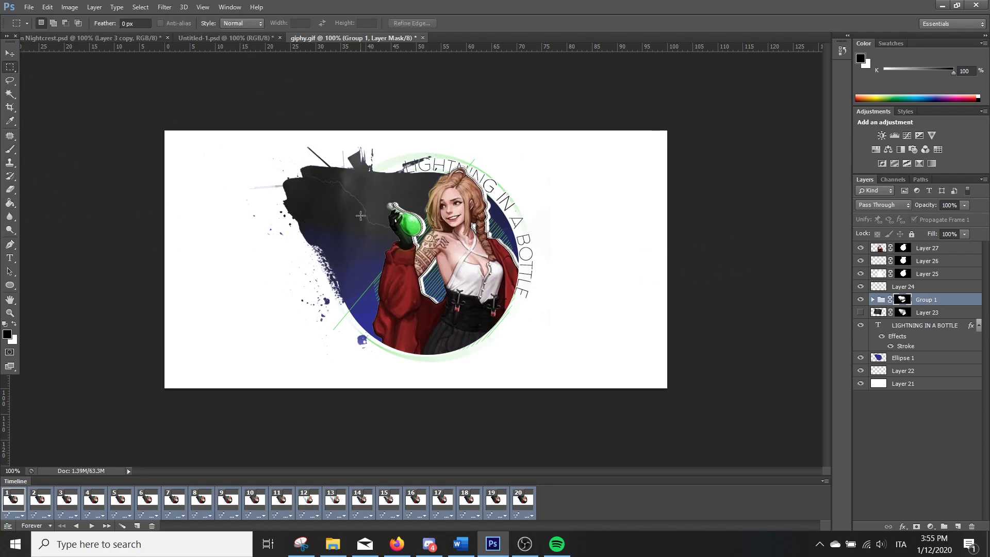
{"action": "left_click", "coordinate": [11, 504]}
{"action": "key", "text": "space"}
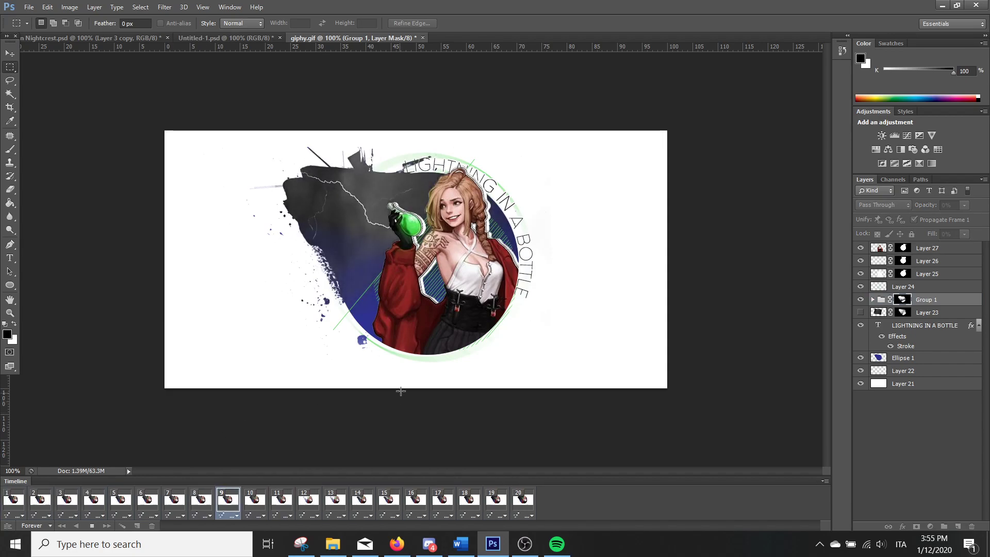
{"action": "key", "text": "space"}
Select frames 1 to 20 and paint black on Group 1's mask along the lower splash, using 100% and 38% brush opacity
{"action": "left_click", "coordinate": [523, 499]}
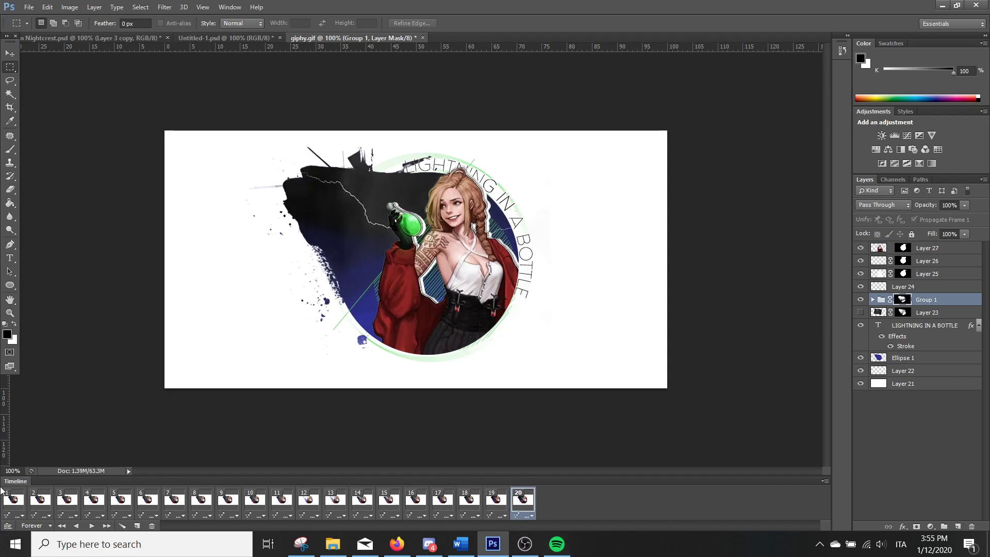
{"action": "left_click", "coordinate": [13, 501], "text": "shift"}
{"action": "left_click", "coordinate": [14, 154]}
{"action": "left_click", "coordinate": [225, 24]}
{"action": "left_click", "coordinate": [354, 332]}
{"action": "left_click_drag", "start_coordinate": [357, 313], "coordinate": [376, 323]}
{"action": "left_click", "coordinate": [224, 23]}
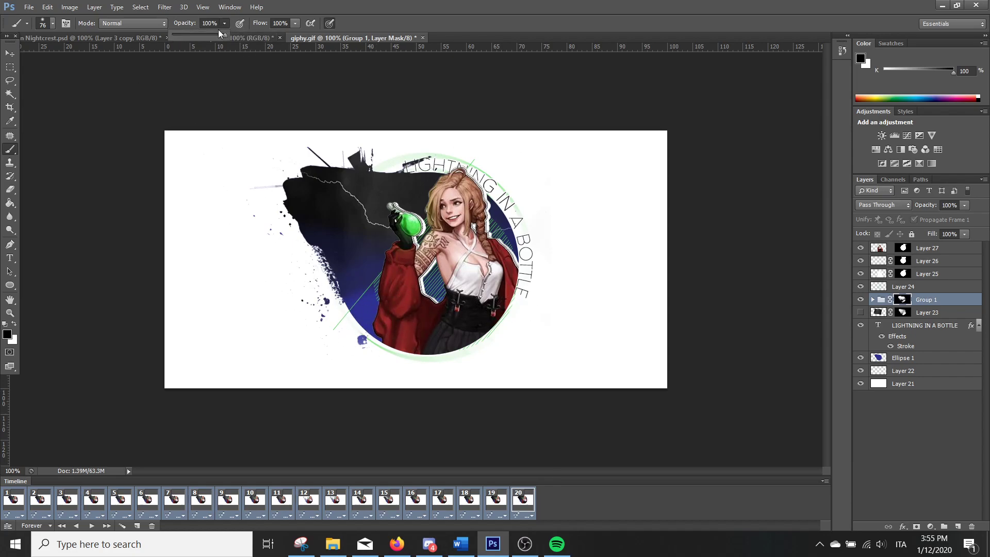
{"action": "left_click", "coordinate": [397, 275]}
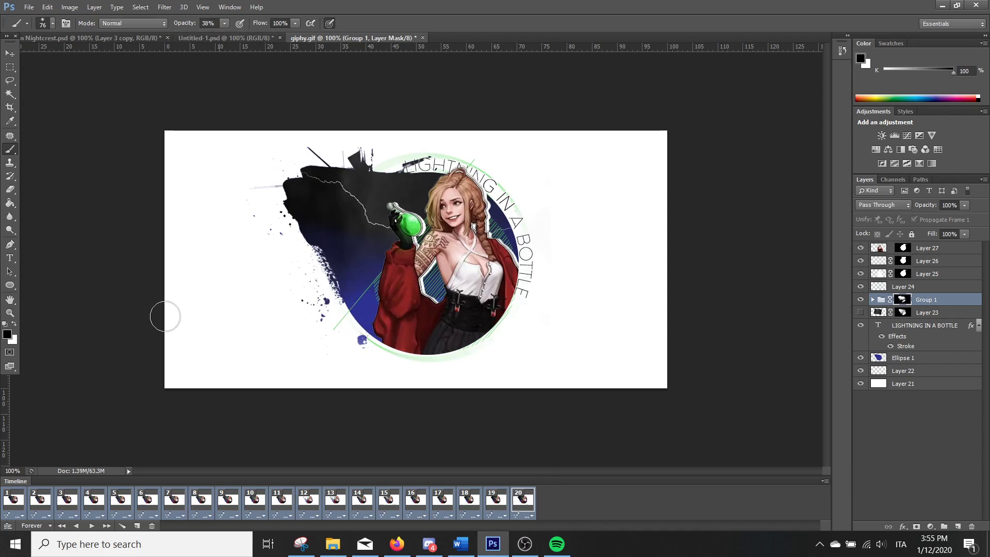
Try restoring the lightning at the splash's lower-left edge with a white brush on the mask, and undo the stroke
{"action": "left_click", "coordinate": [14, 325]}
{"action": "left_click_drag", "start_coordinate": [355, 280], "coordinate": [330, 296]}
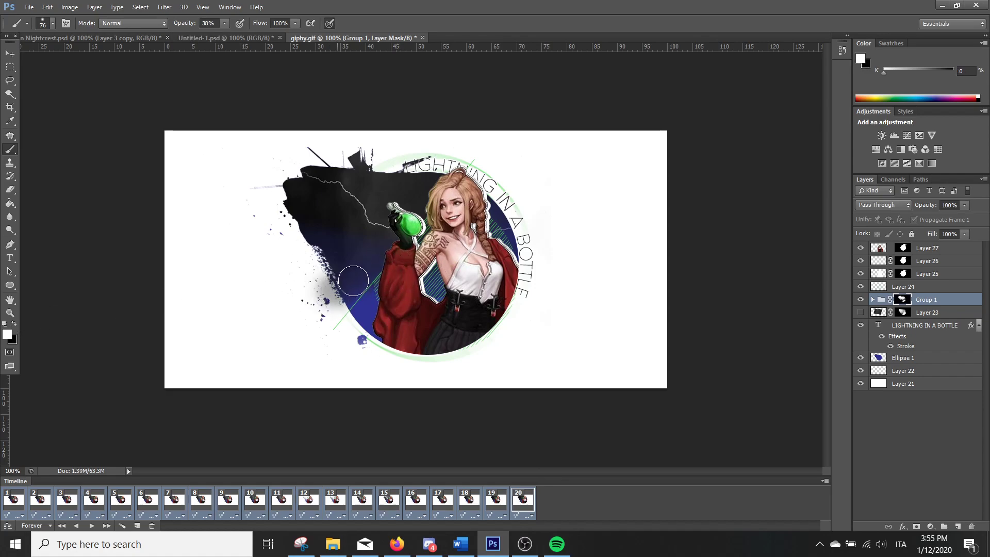
{"action": "key", "text": "ctrl+z"}
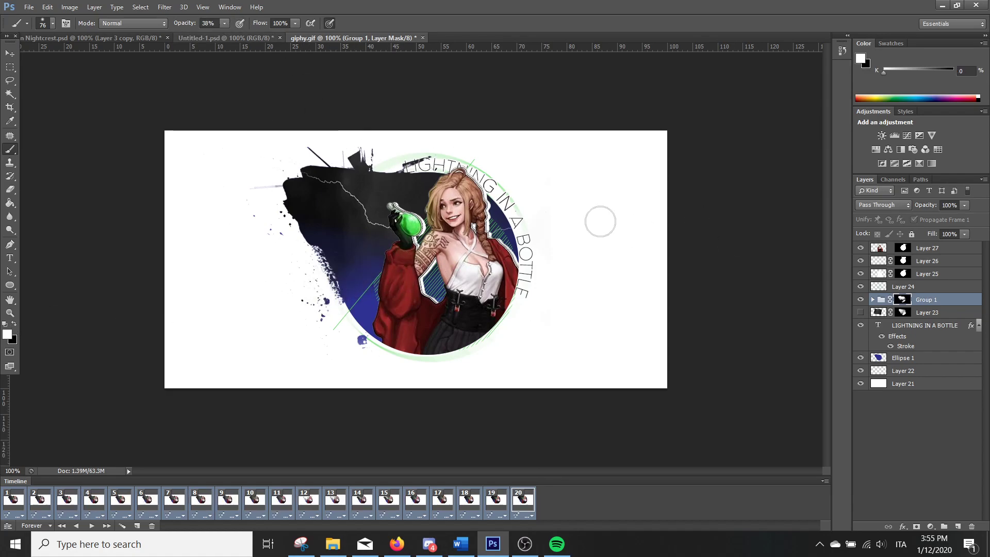
Replay the animation to check the blend between the lightning and the blue splash
{"action": "key", "text": "space"}
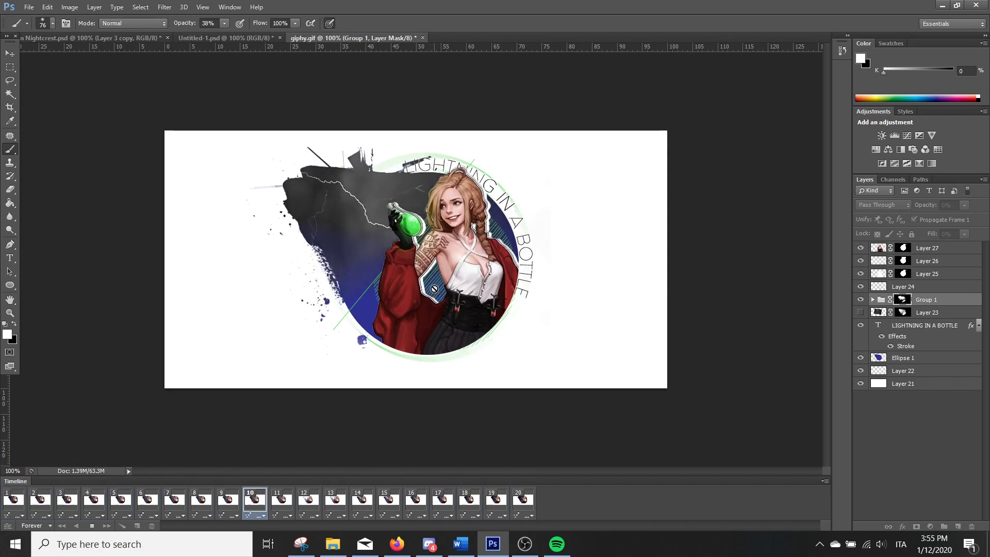
{"action": "key", "text": "space"}
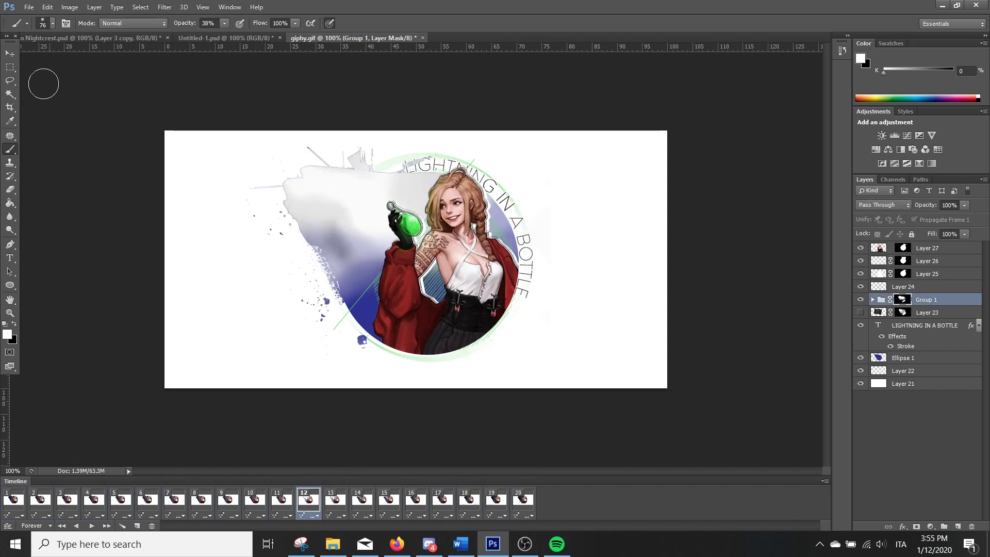
Preview the 975 by 500 GIF animation in Save for Web, close it without saving, and return to frame 1
{"action": "left_click", "coordinate": [30, 7]}
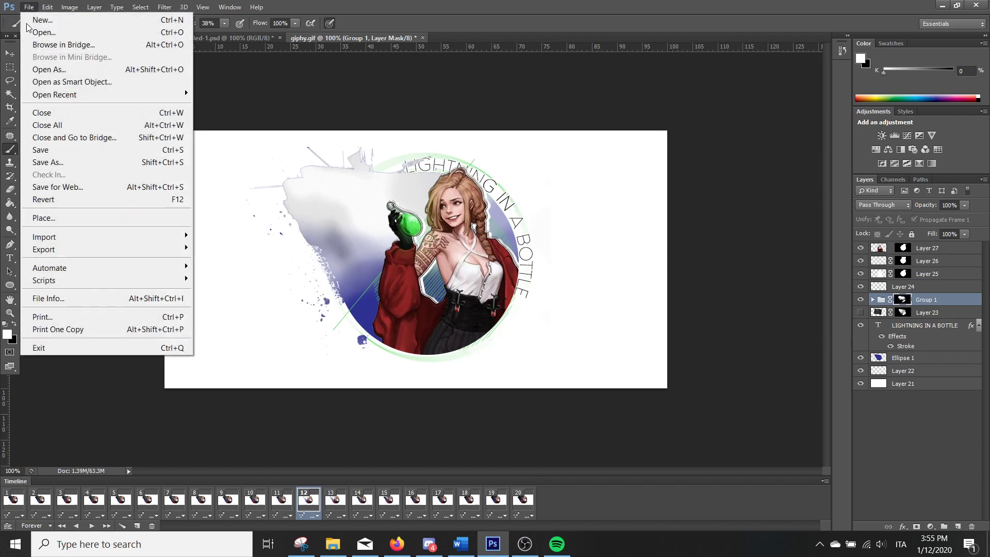
{"action": "left_click", "coordinate": [93, 187]}
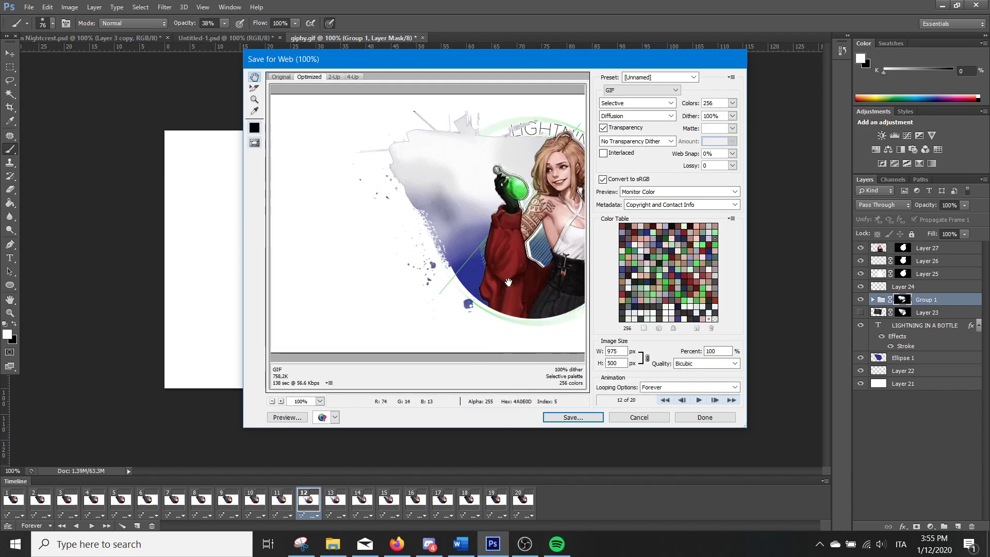
{"action": "left_click_drag", "start_coordinate": [507, 288], "coordinate": [392, 236]}
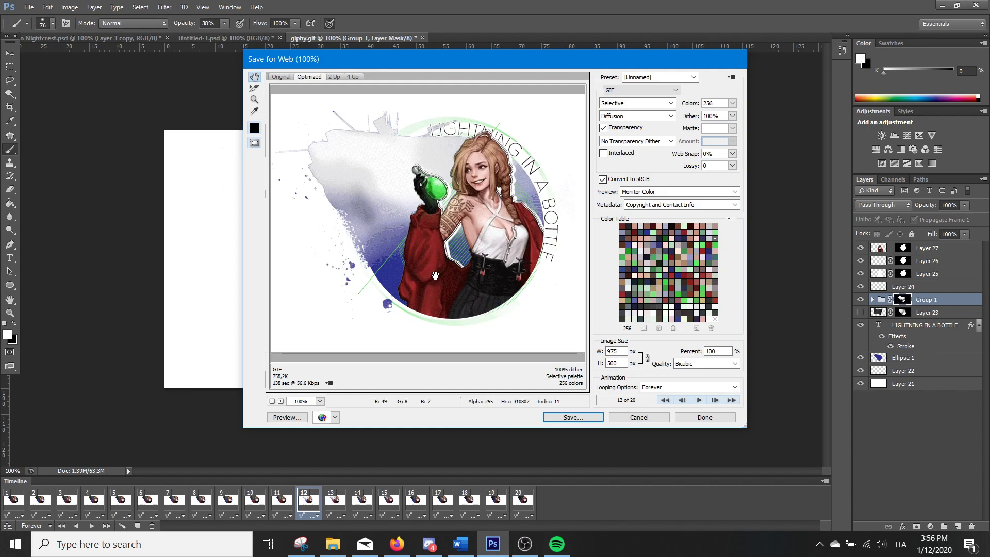
{"action": "left_click", "coordinate": [700, 400]}
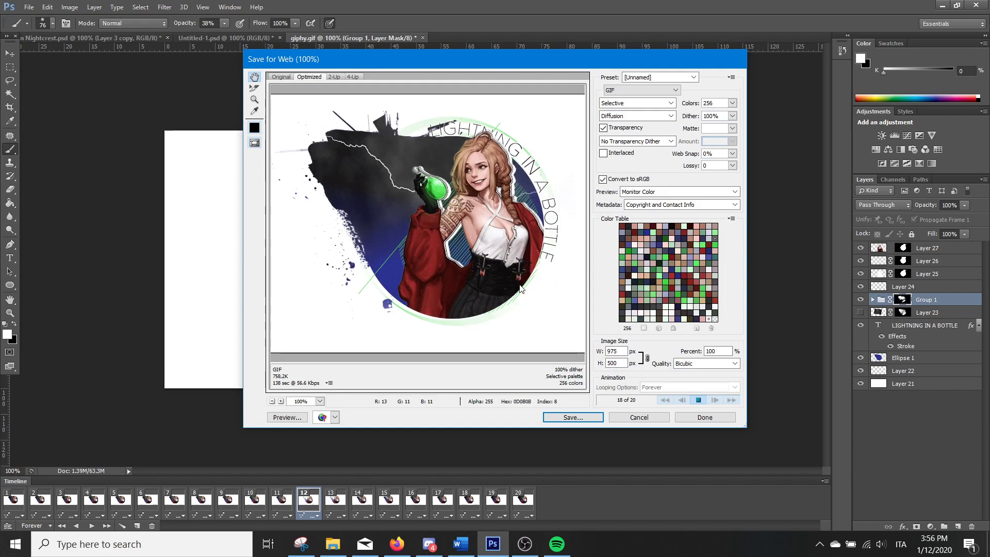
{"action": "left_click", "coordinate": [698, 400]}
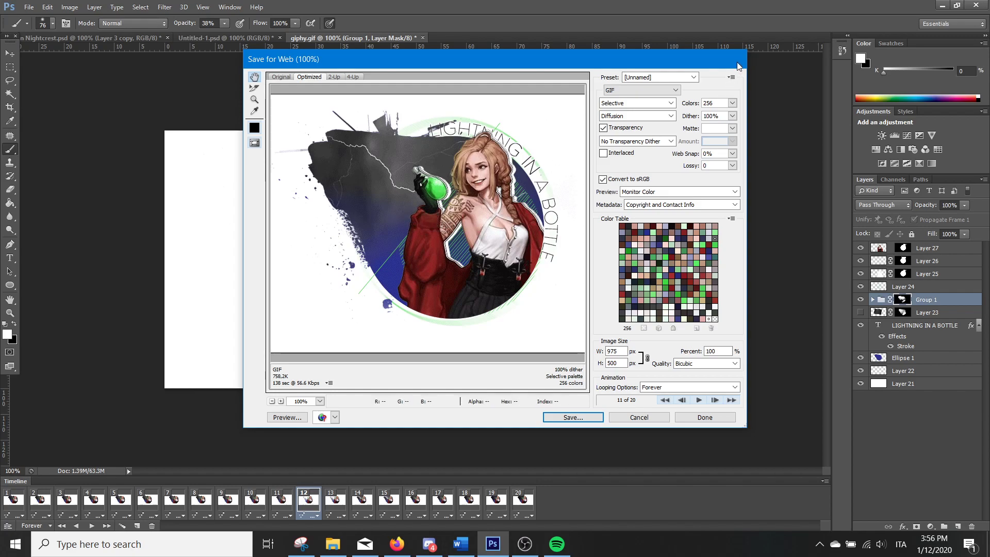
{"action": "left_click", "coordinate": [639, 418]}
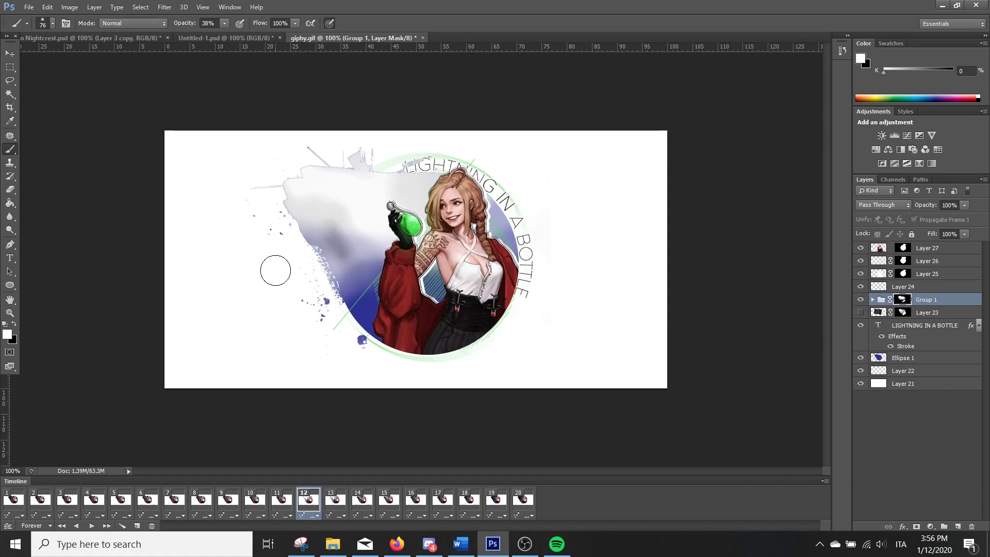
{"action": "left_click", "coordinate": [13, 508]}
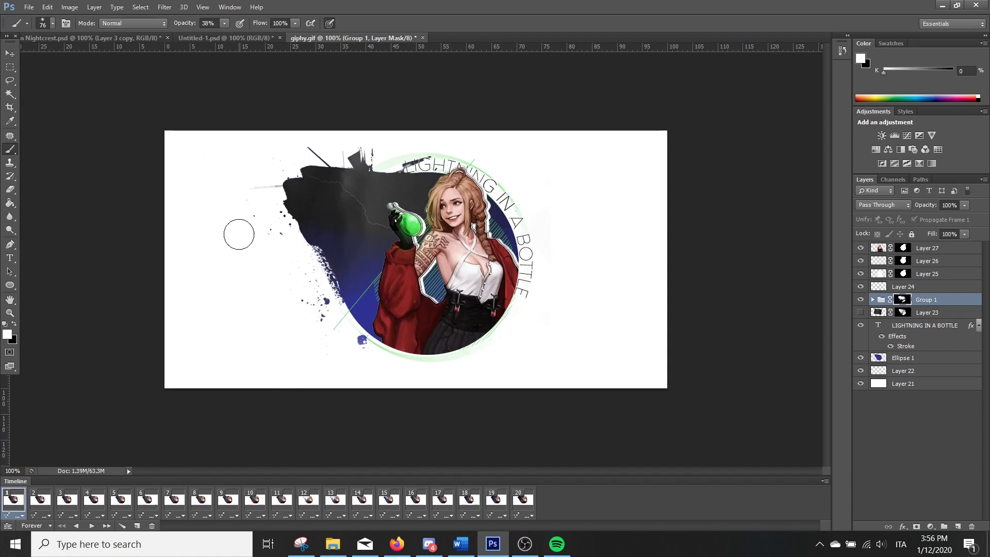